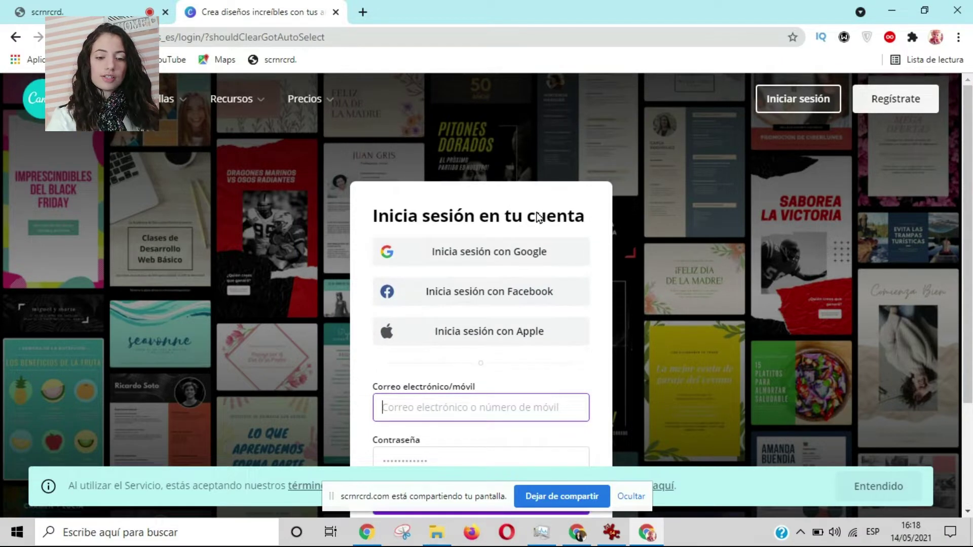
Step: Sign in with the Google account and search the new-design types for "minu"
left_click(524, 261)
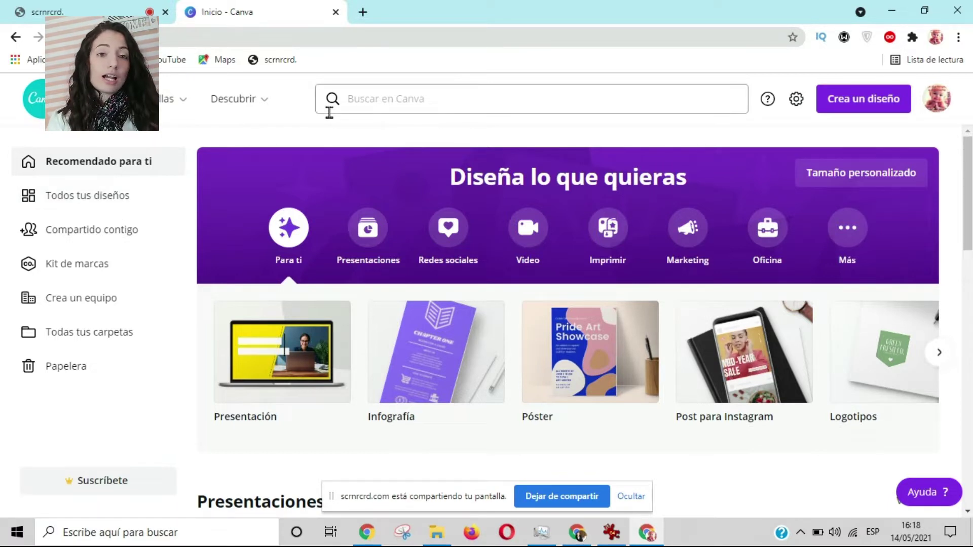
left_click(862, 99)
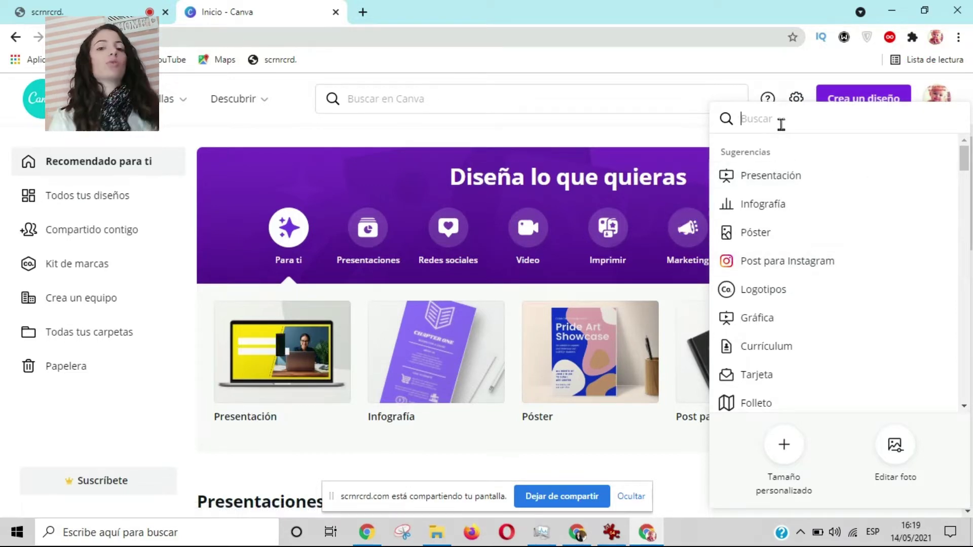
type("minu")
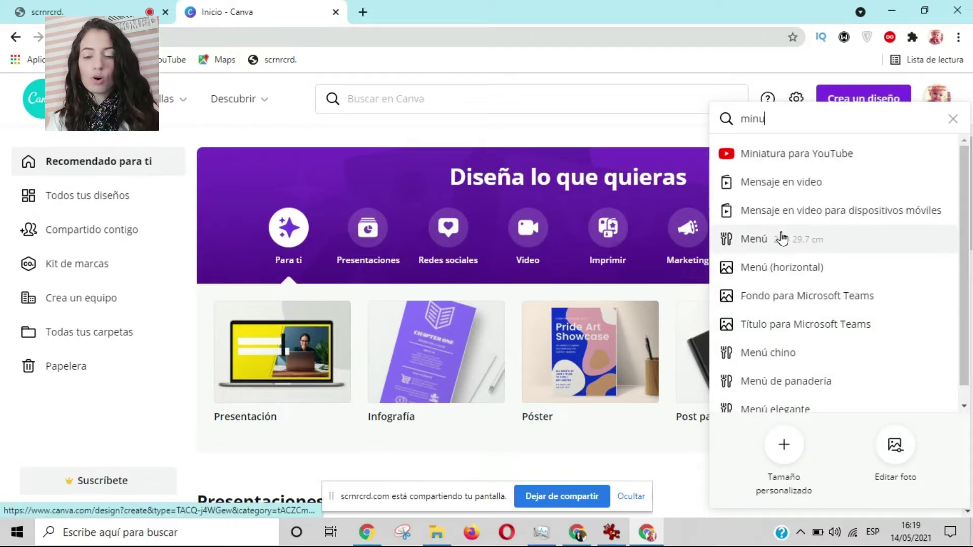
left_click(608, 108)
left_click(764, 123)
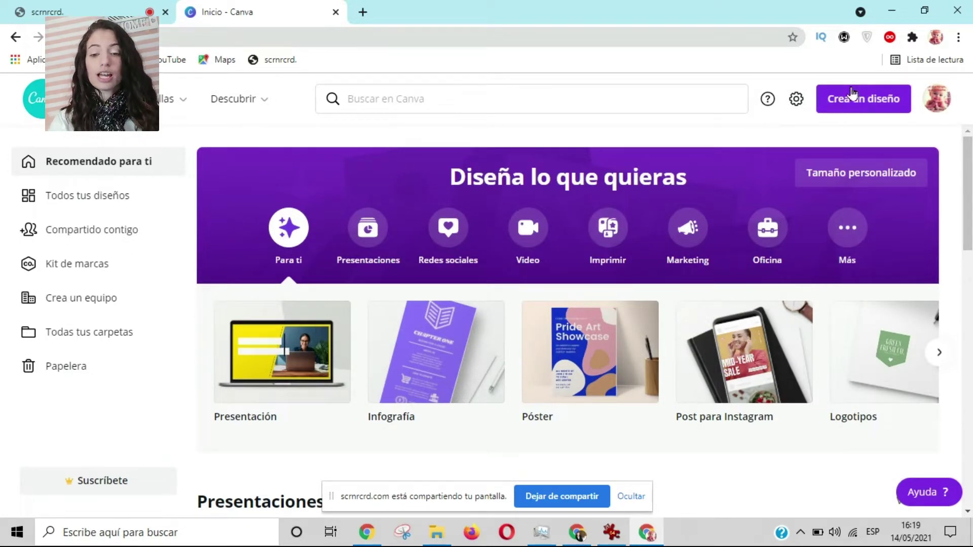
Step: Open the custom-size form for a new design to view its width, height and unit fields
left_click(841, 99)
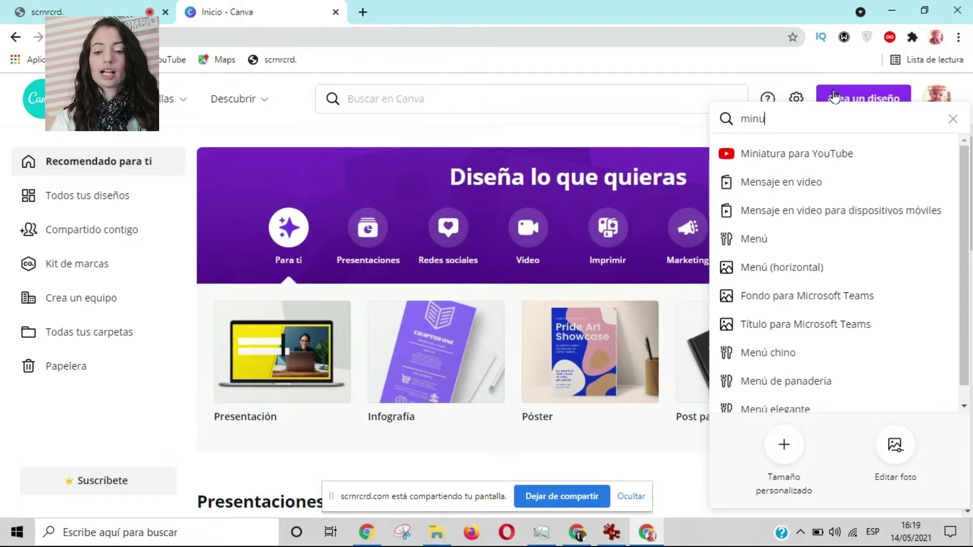
left_click(833, 97)
left_click(834, 96)
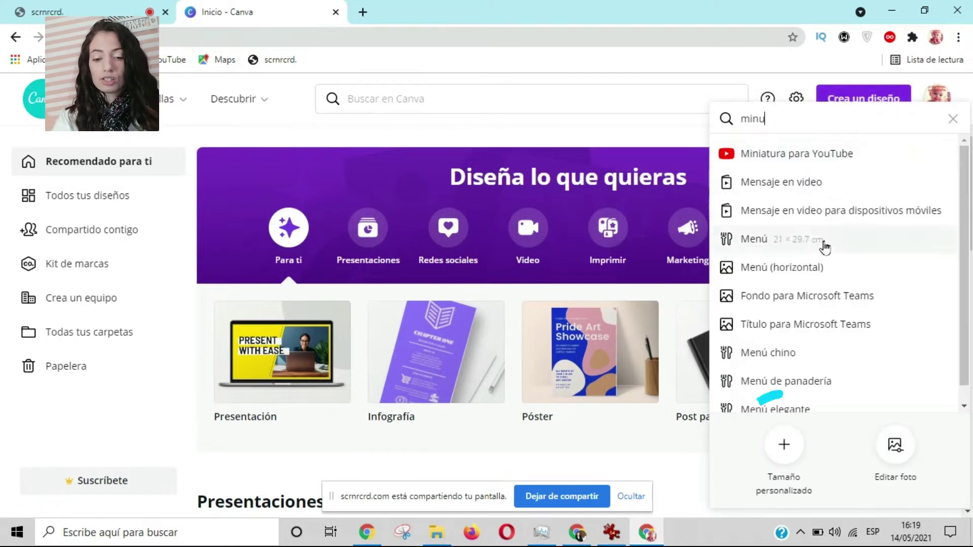
scroll(825, 243, "down", 1)
left_click(785, 445)
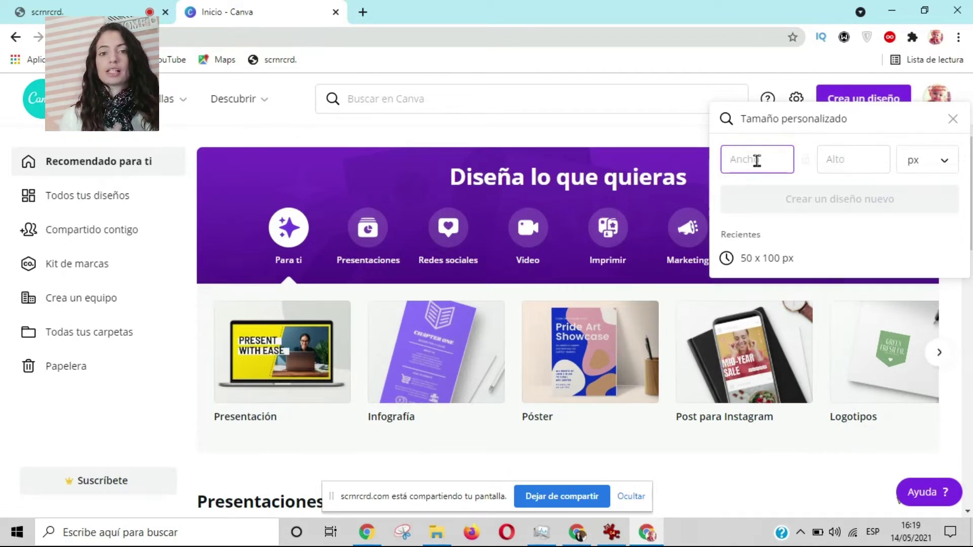
left_click(819, 160)
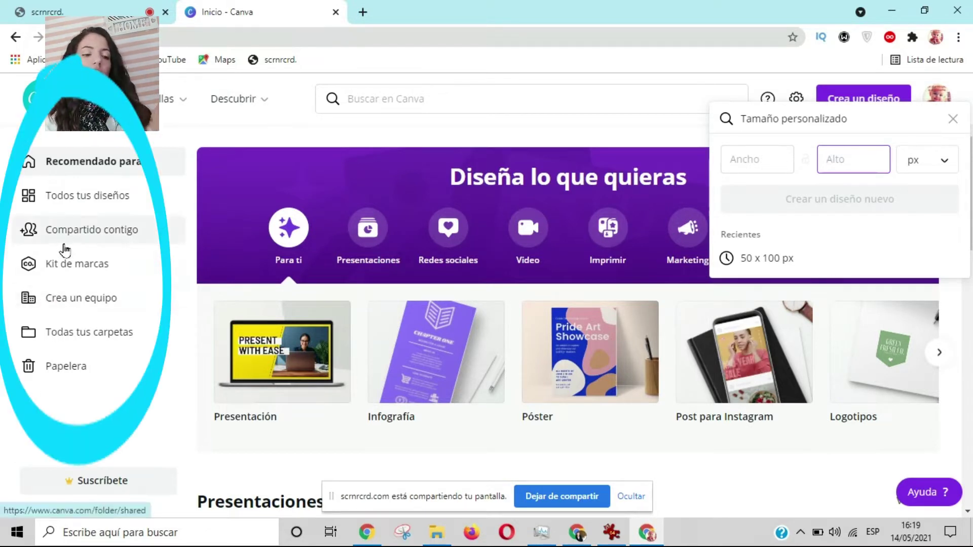
Step: View the Todos tus diseños page and the Compartido contigo page
left_click(86, 198)
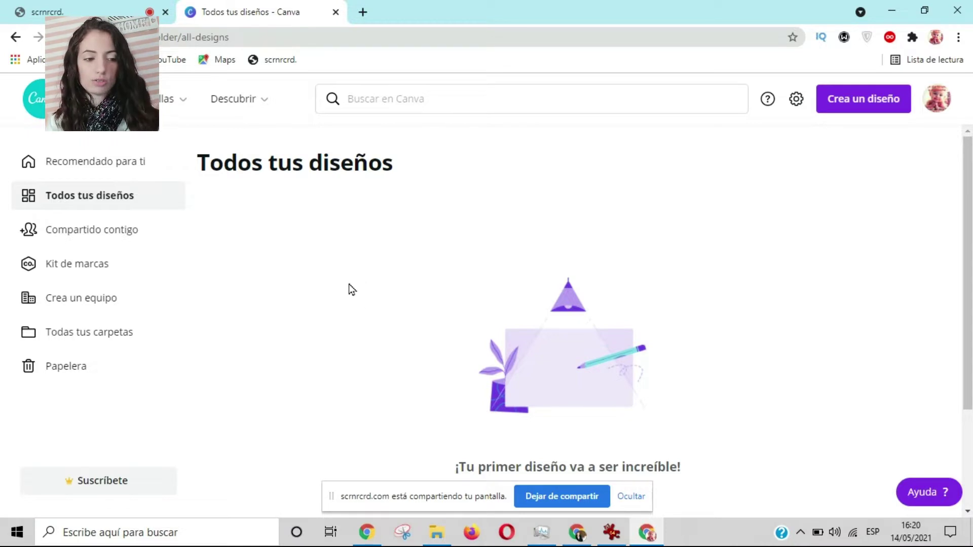
left_click(111, 237)
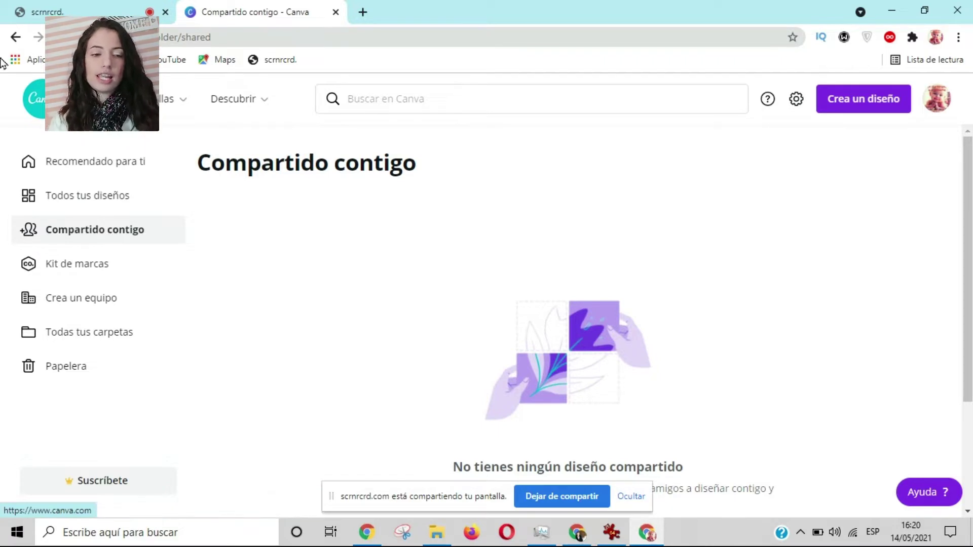
Step: Create a new Póster design and apply the handprint template "What we learn becomes a part of who we are"
left_click(855, 104)
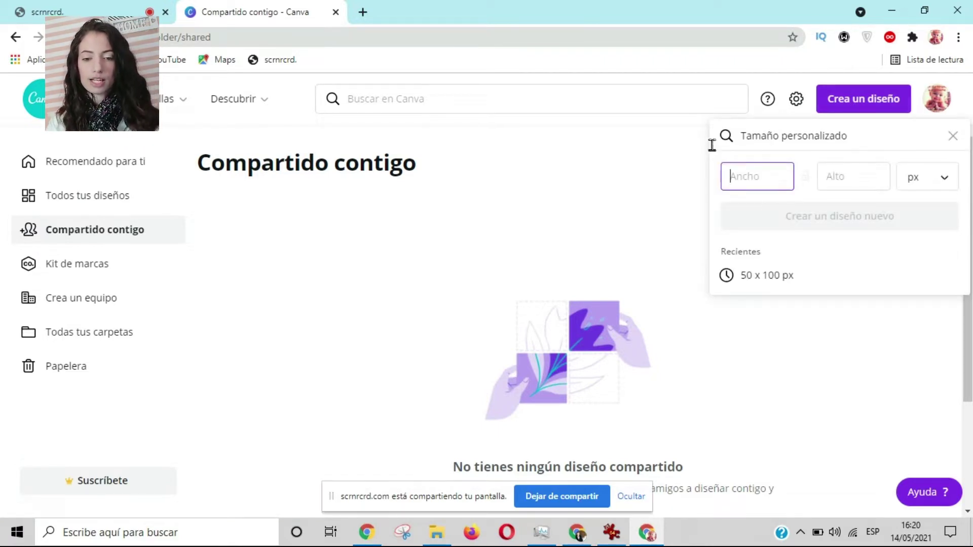
left_click(951, 136)
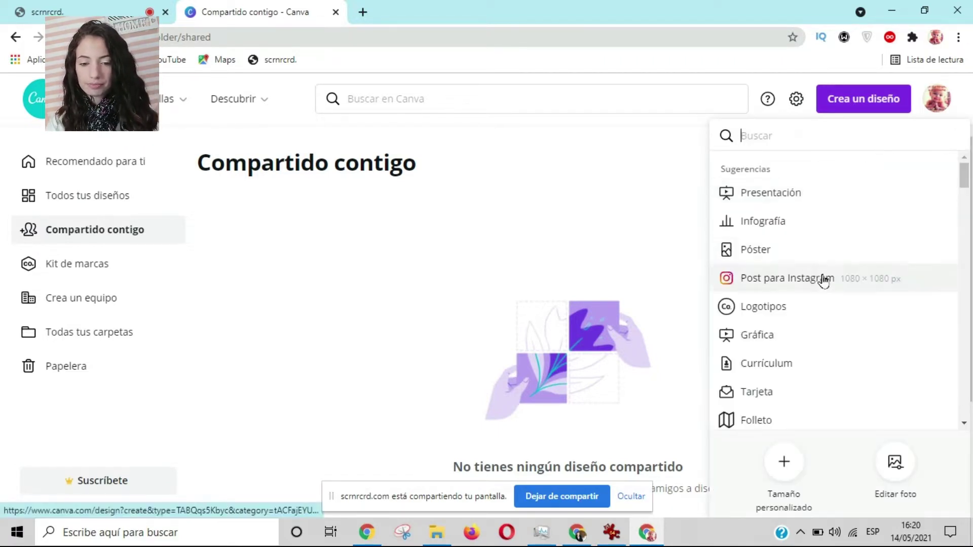
left_click(768, 250)
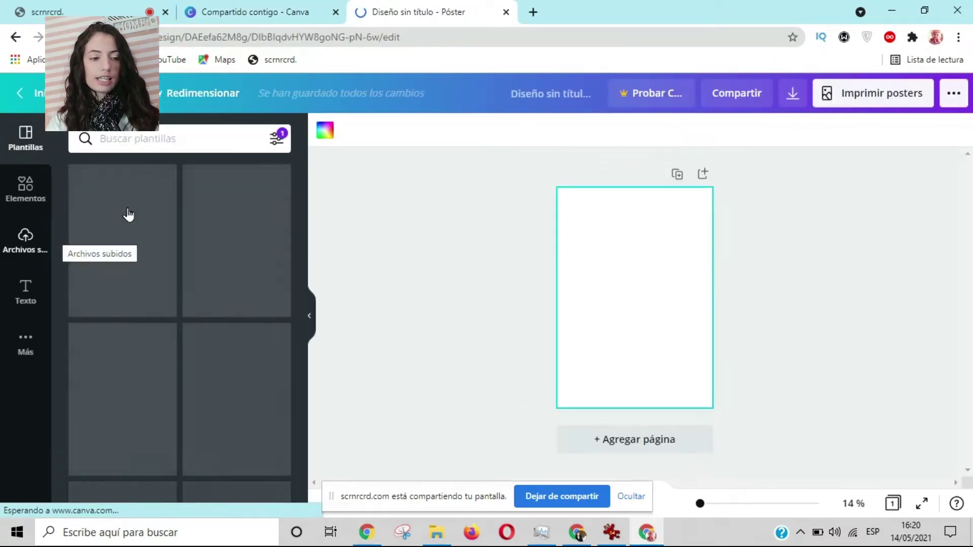
left_click(196, 271)
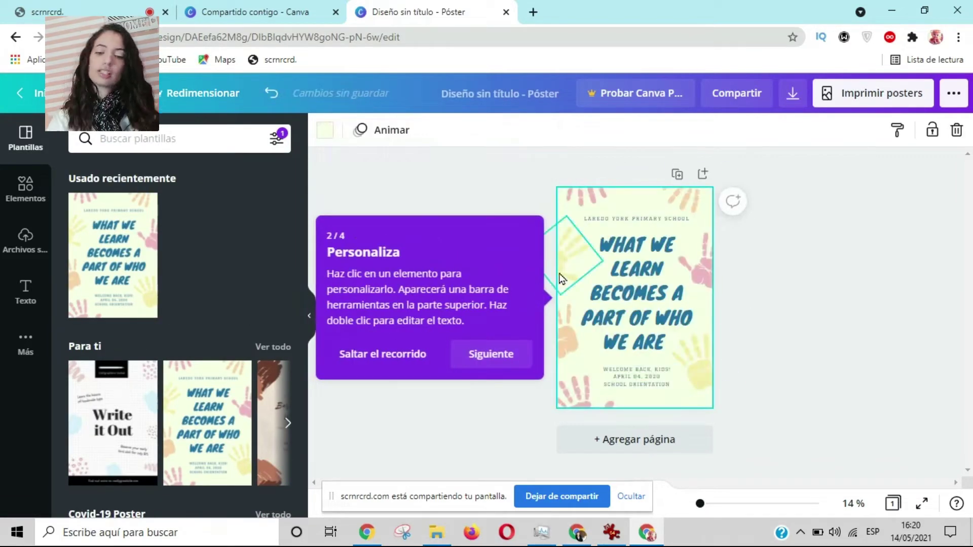
Step: Copy a link that shares the poster with permission to view and edit (ver y editar)
left_click(706, 104)
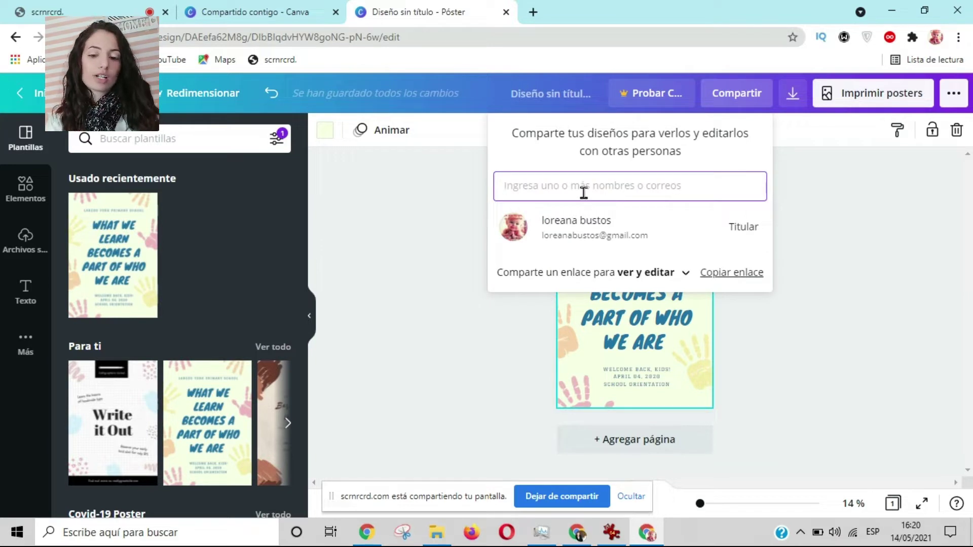
left_click(707, 276)
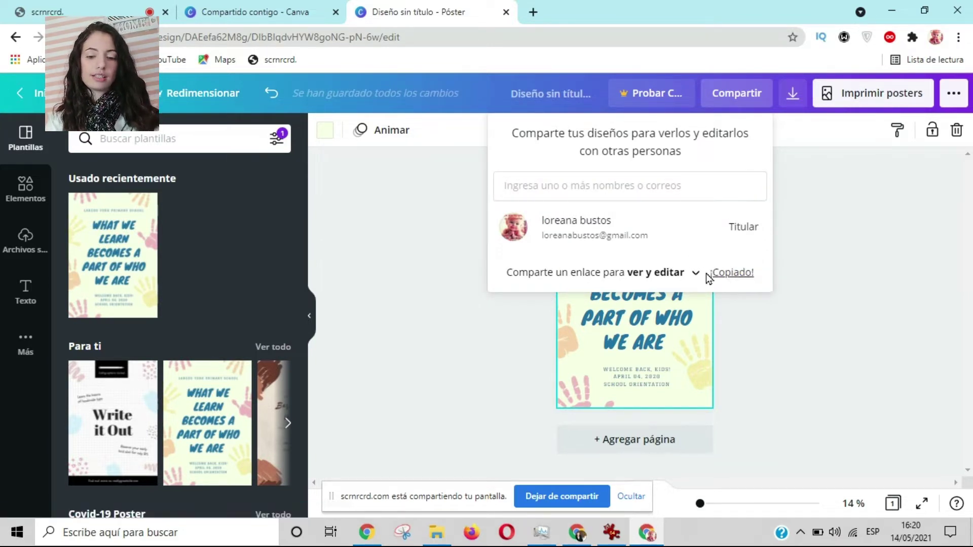
left_click(673, 276)
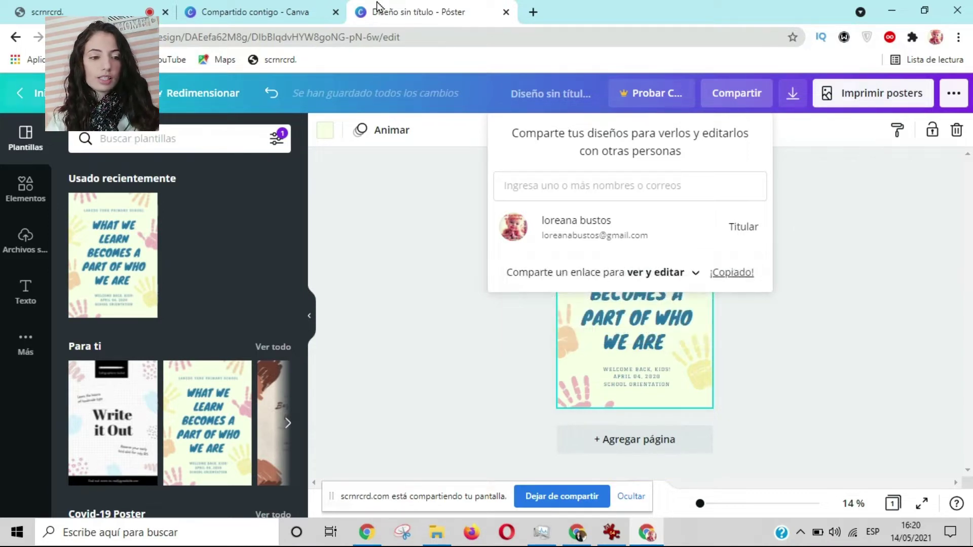
Step: Review the Compartido contigo page alongside the poster's sharing options
left_click(296, 8)
left_click(294, 239)
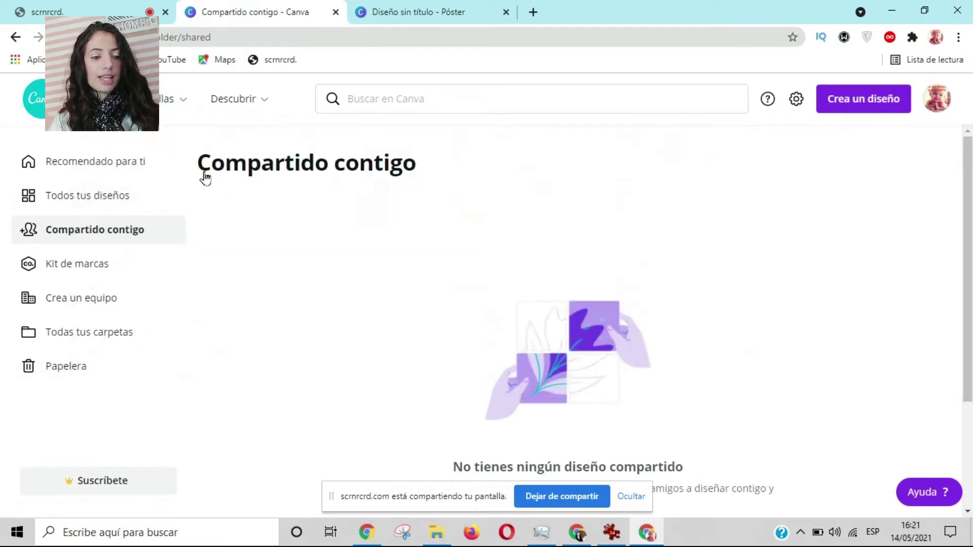
left_click(471, 7)
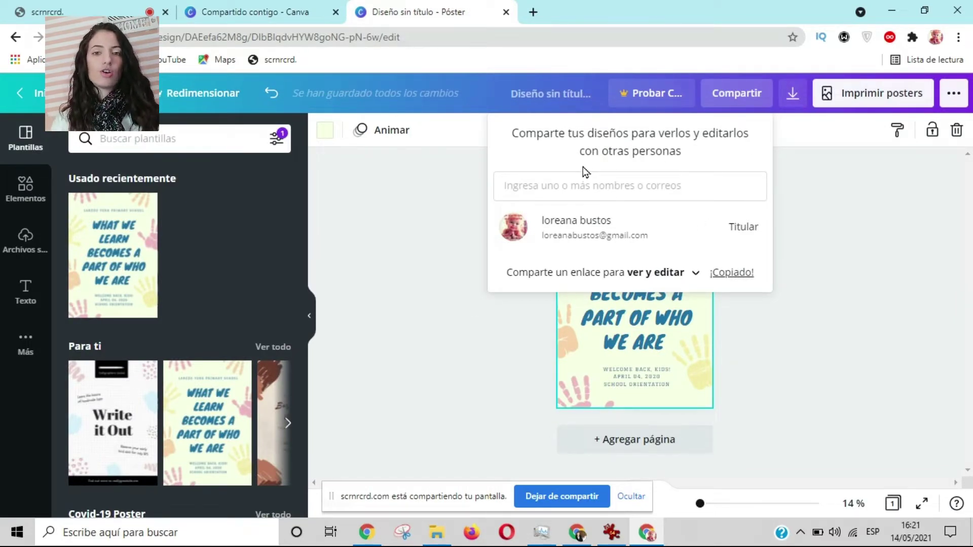
left_click(220, 14)
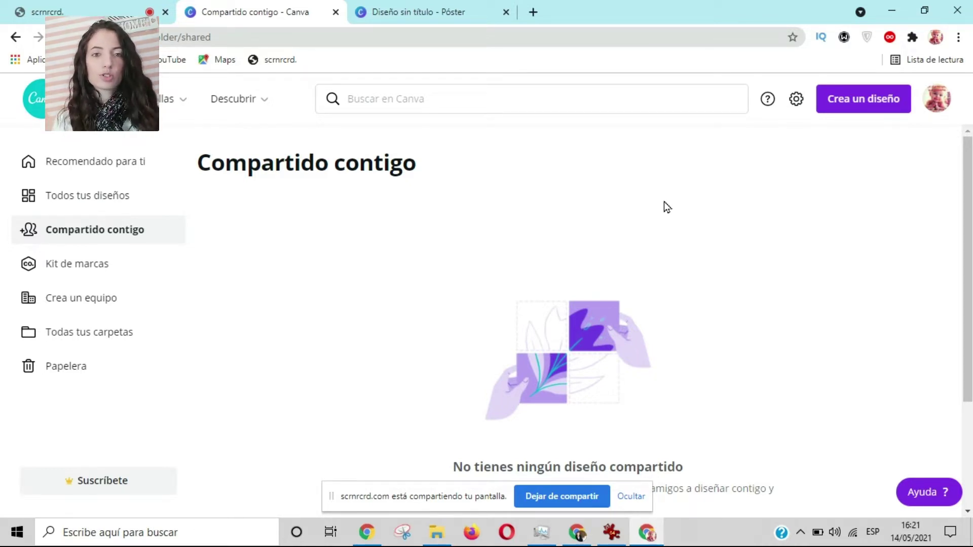
Step: Return to the Recomendado para ti home page and examine its suggested design types and template sections
left_click(96, 161)
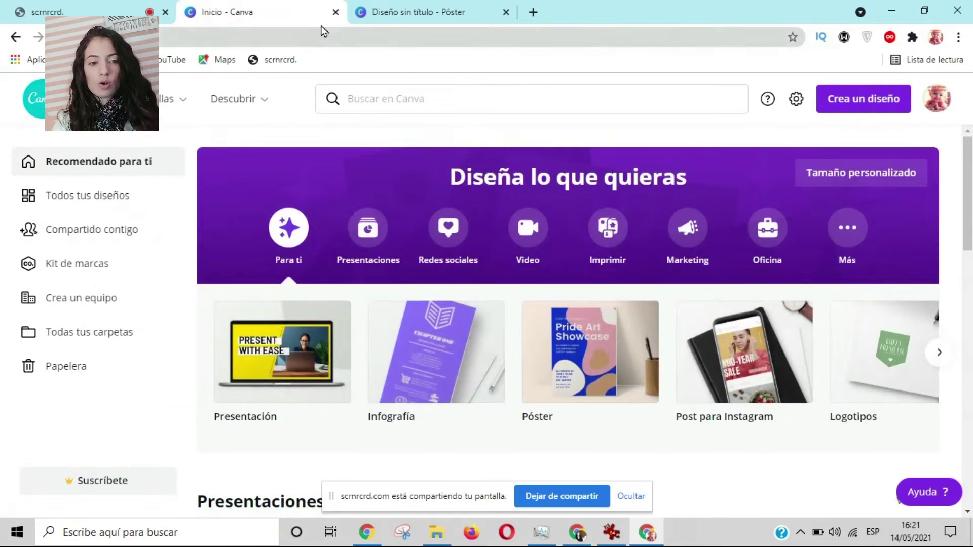
left_click(435, 6)
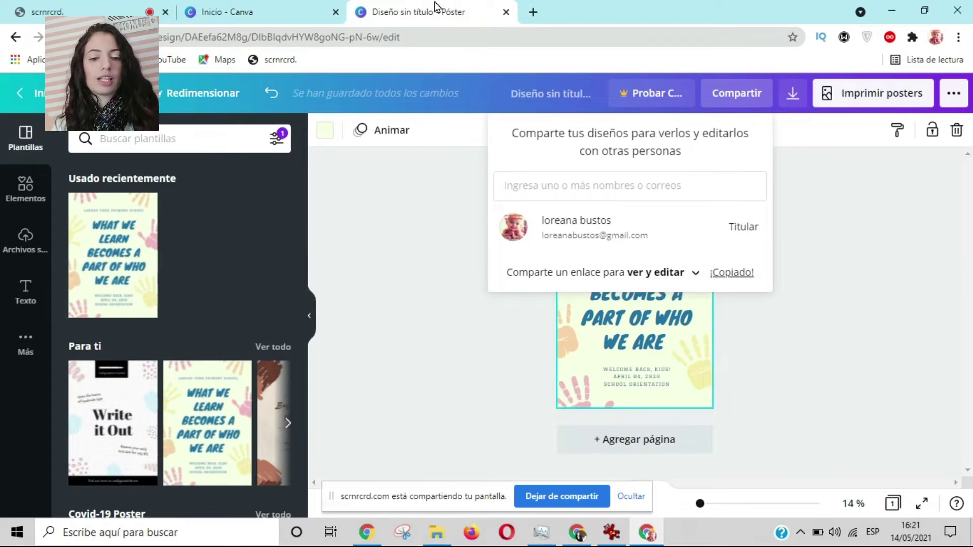
left_click(228, 11)
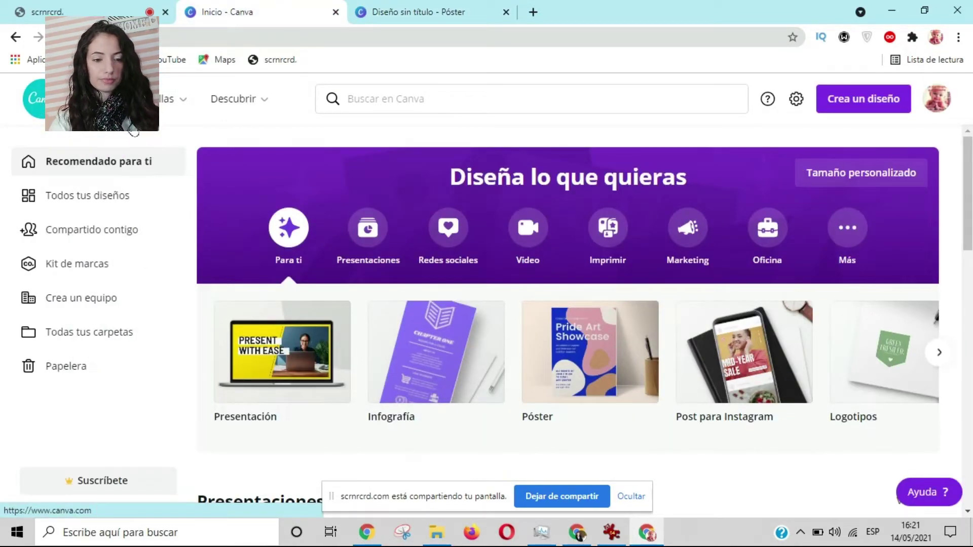
scroll(536, 337, "down", 5)
scroll(619, 359, "up", 5)
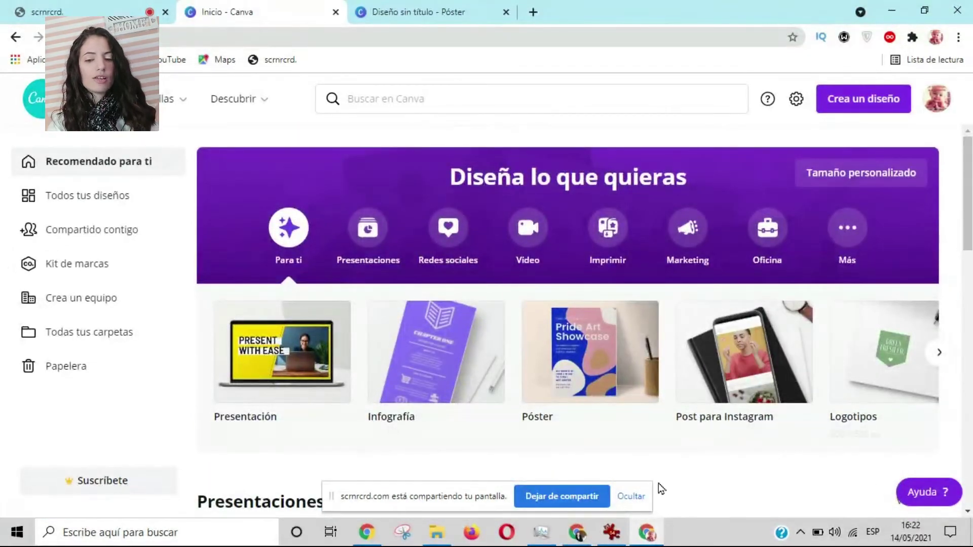
scroll(303, 162, "down", 3)
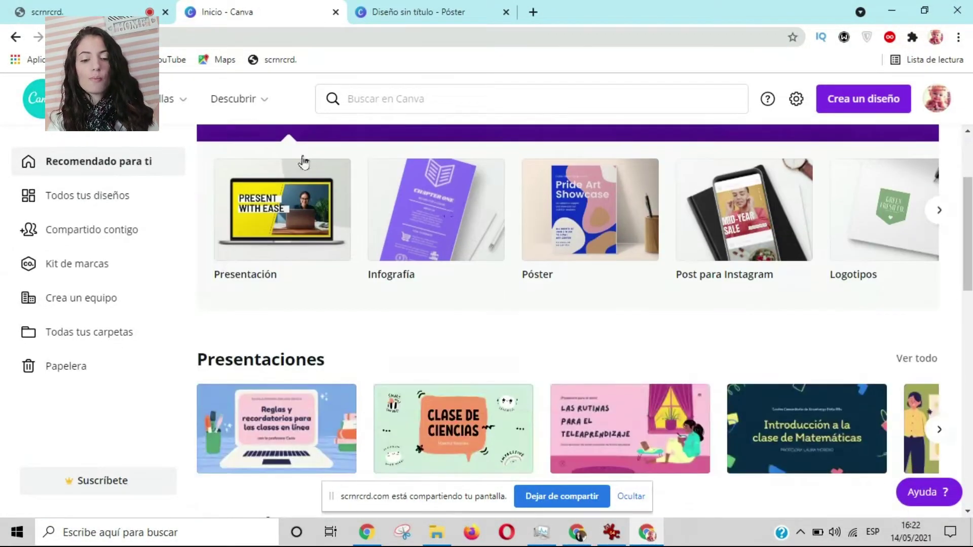
scroll(832, 245, "down", 6)
scroll(928, 317, "up", 9)
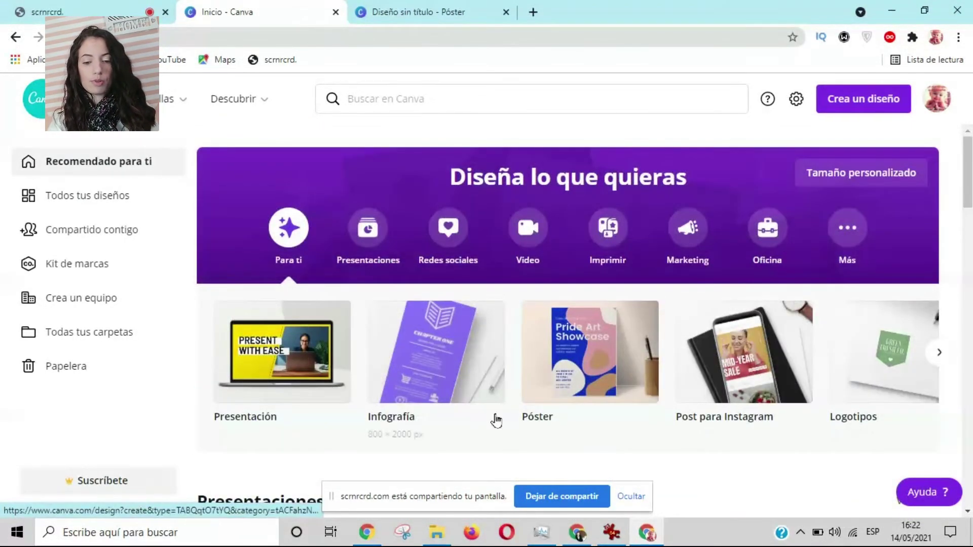
left_click(940, 353)
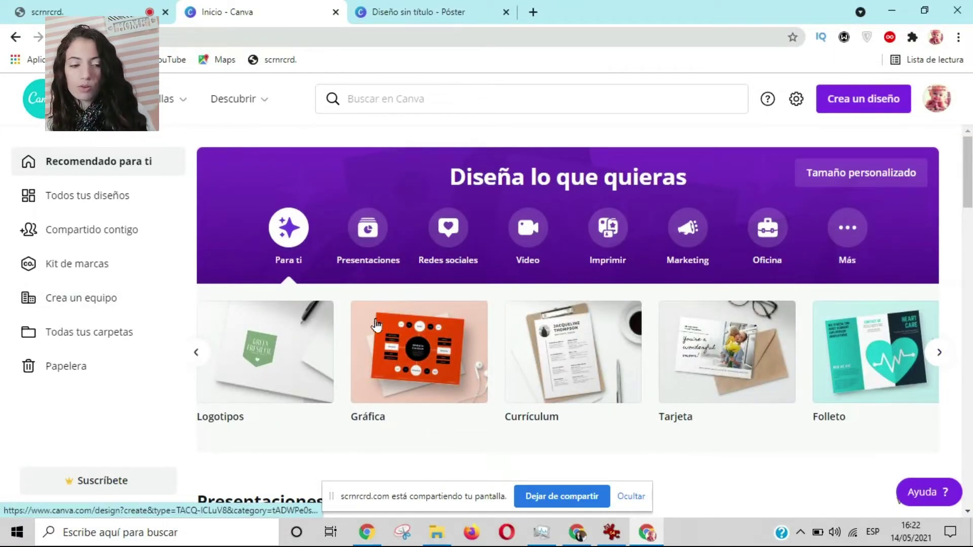
left_click(196, 353)
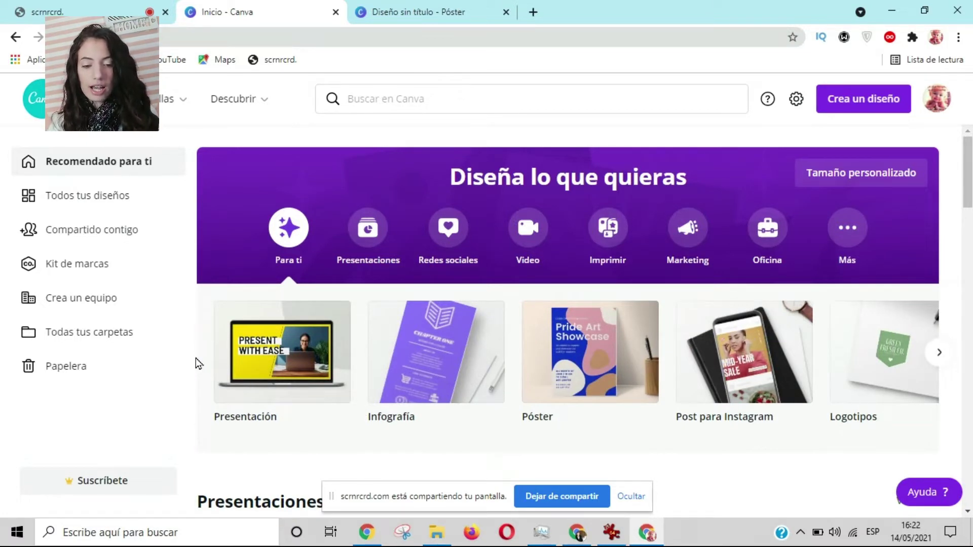
Step: Create a new Post para Instagram design and dismiss the Elementos welcome message
left_click(760, 363)
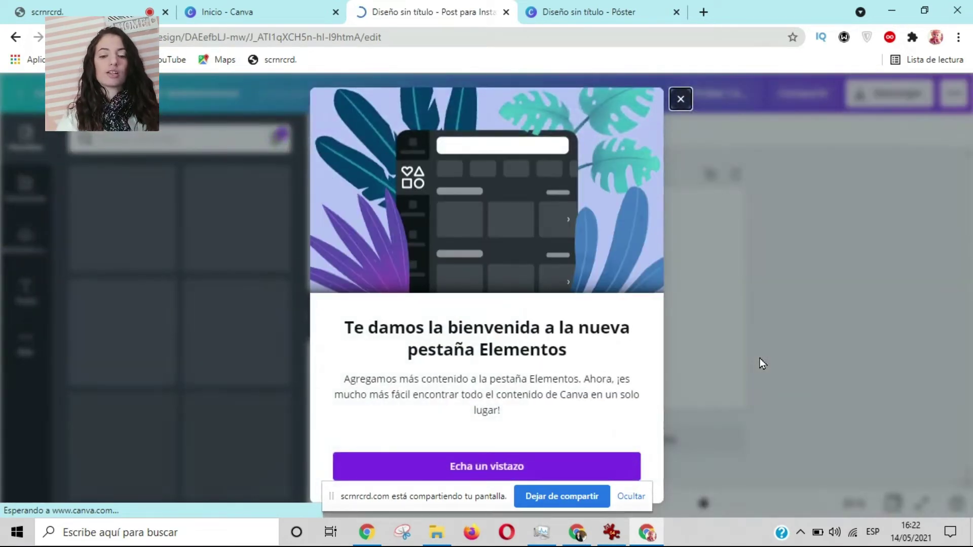
left_click(681, 99)
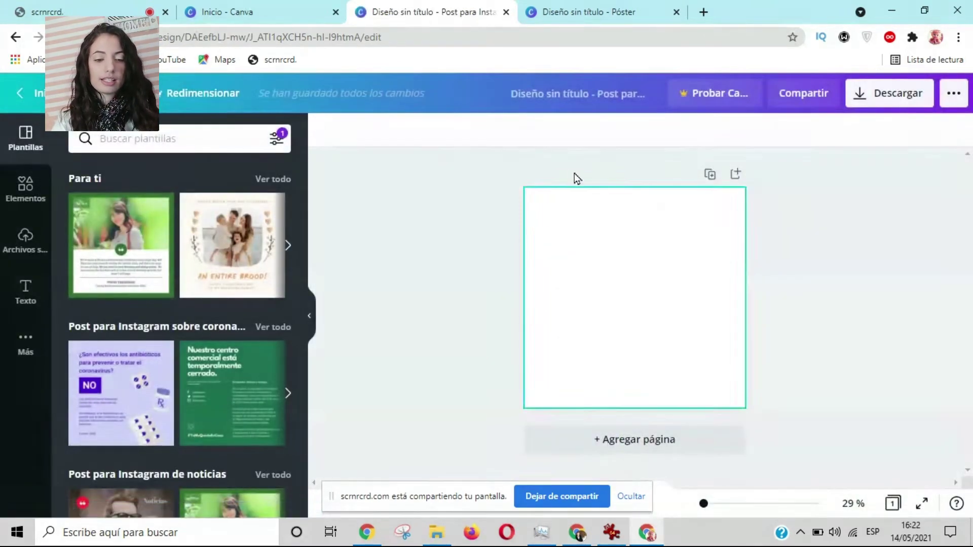
Step: Browse the Instagram post templates by category, such as sales, birthday, wedding, seasonal and travel posts
scroll(147, 203, "down", 6)
scroll(124, 231, "up", 6)
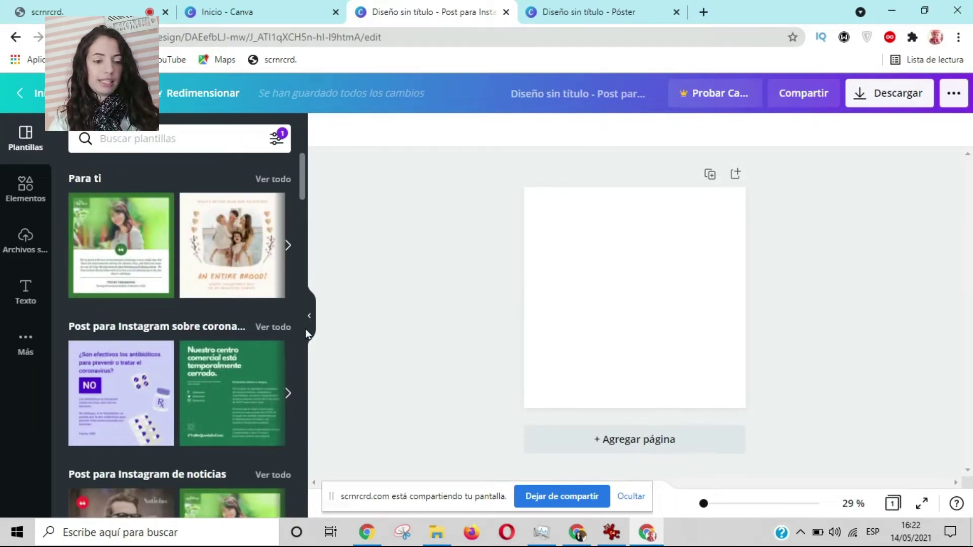
scroll(296, 298, "down", 5)
scroll(295, 298, "down", 20)
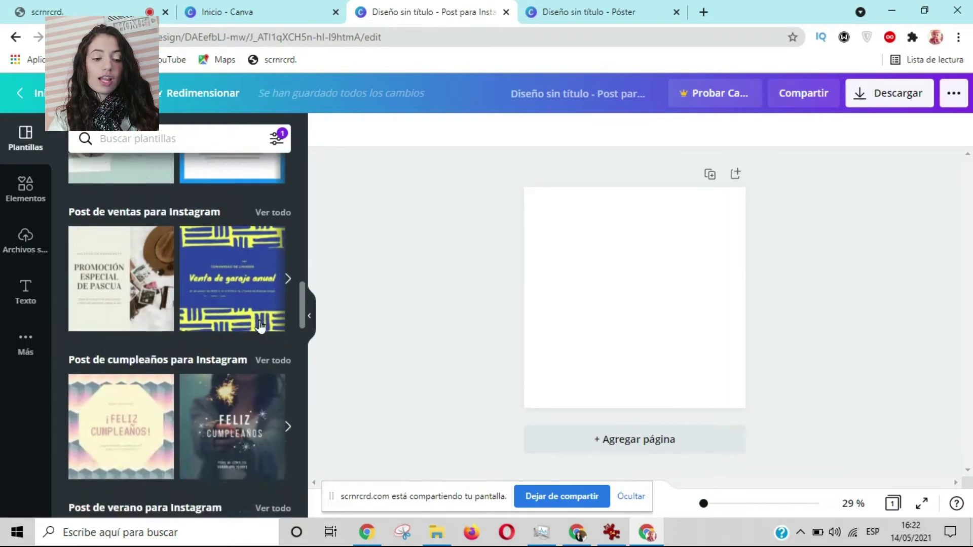
scroll(248, 373, "down", 8)
scroll(242, 393, "up", 13)
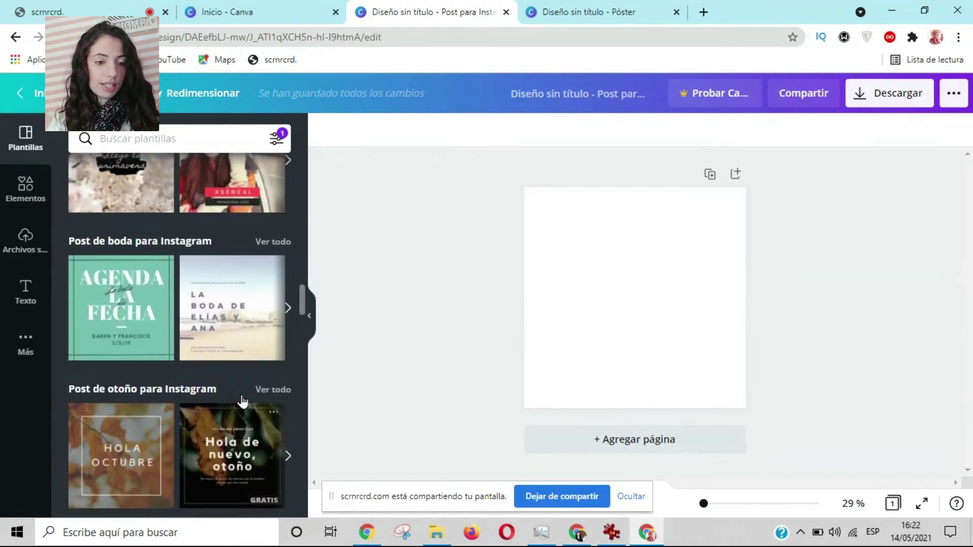
scroll(210, 411, "down", 5)
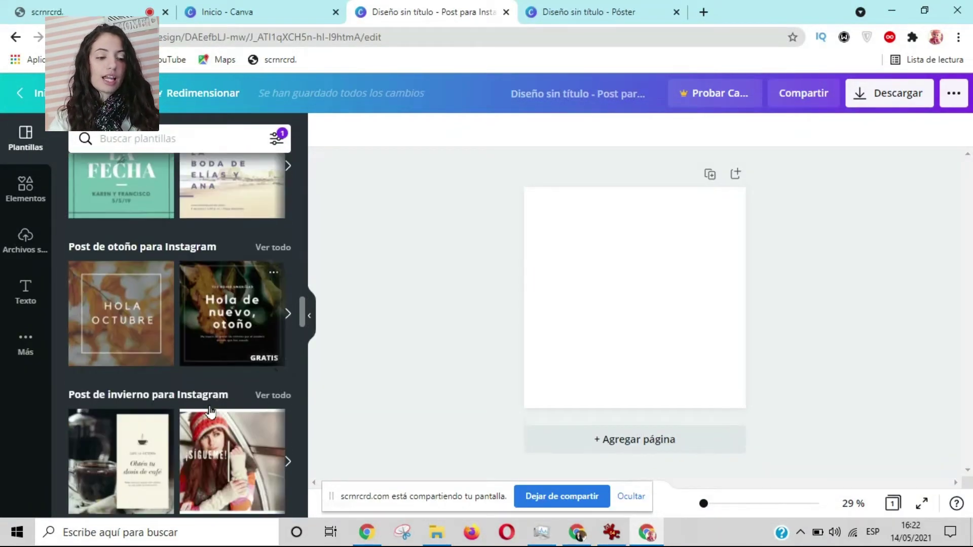
scroll(155, 385, "down", 10)
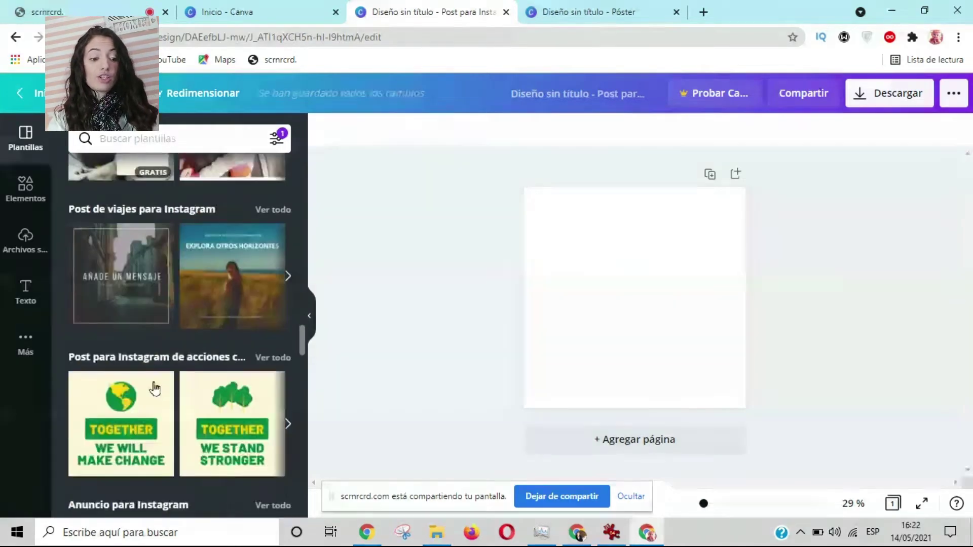
Step: Apply the "Together we will make change" template to the Instagram post and select its globe graphic
scroll(241, 365, "up", 5)
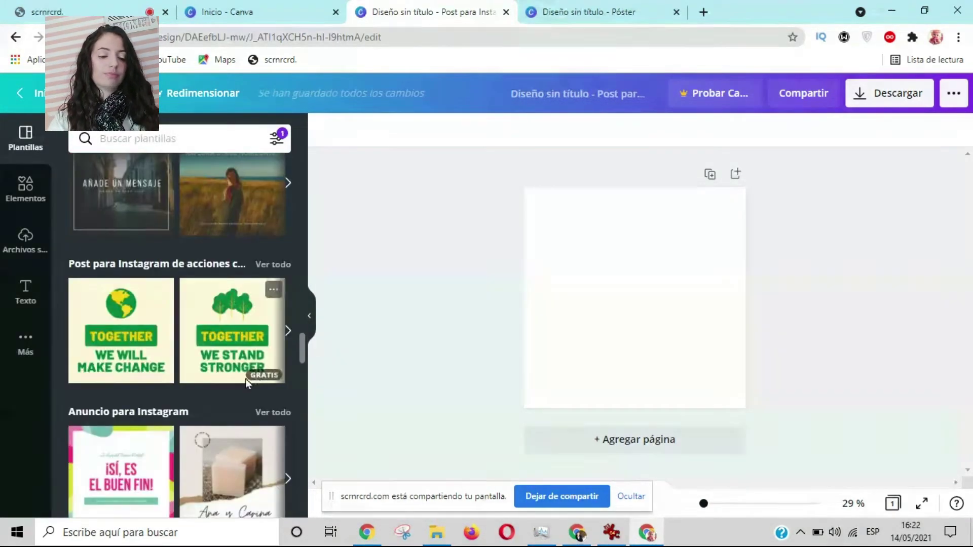
left_click(124, 320)
scroll(125, 320, "up", 3)
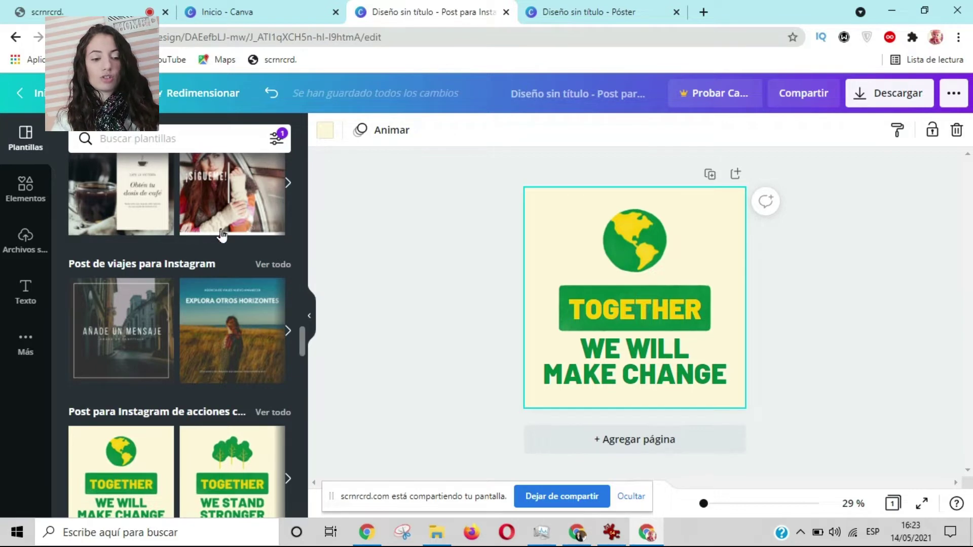
scroll(246, 225, "down", 5)
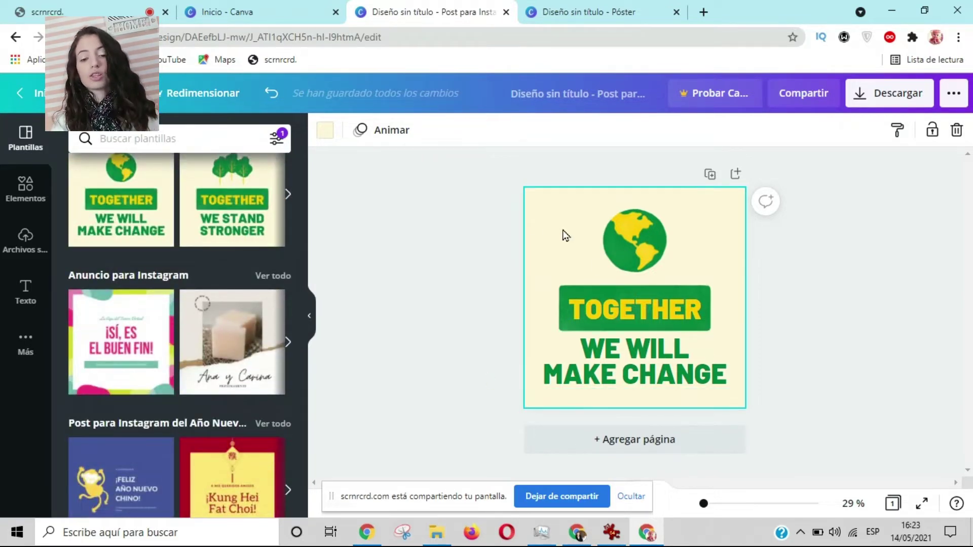
left_click(641, 244)
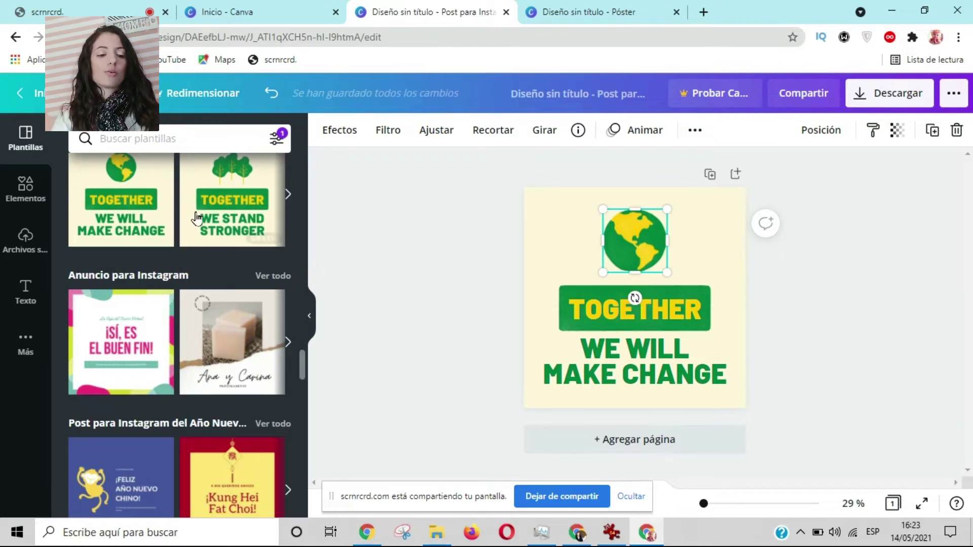
Step: Replace the design with the "¡Sí, es el buen fin!" template and shift the pink shape along the page's lower edge
scroll(181, 200, "down", 3)
left_click(129, 199)
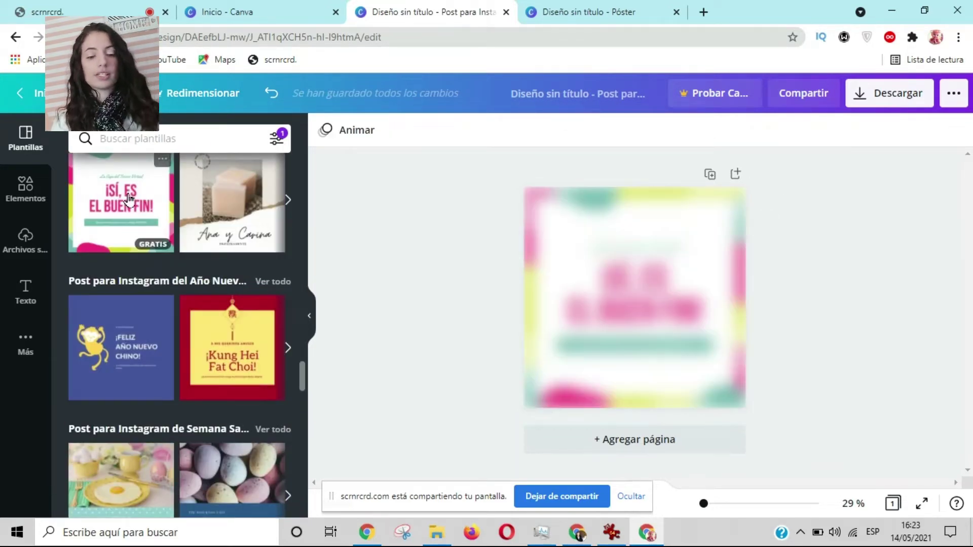
left_click(558, 399)
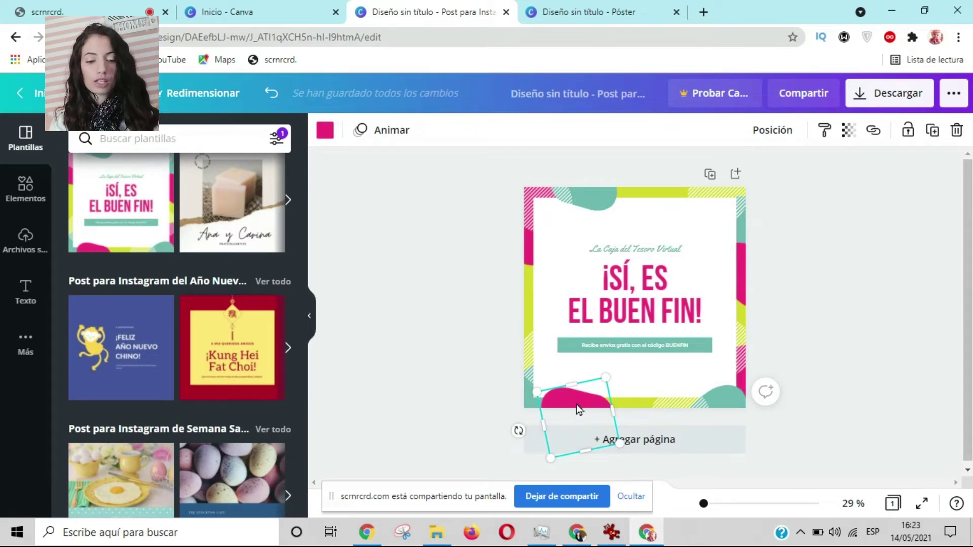
left_click_drag(578, 373, 597, 422)
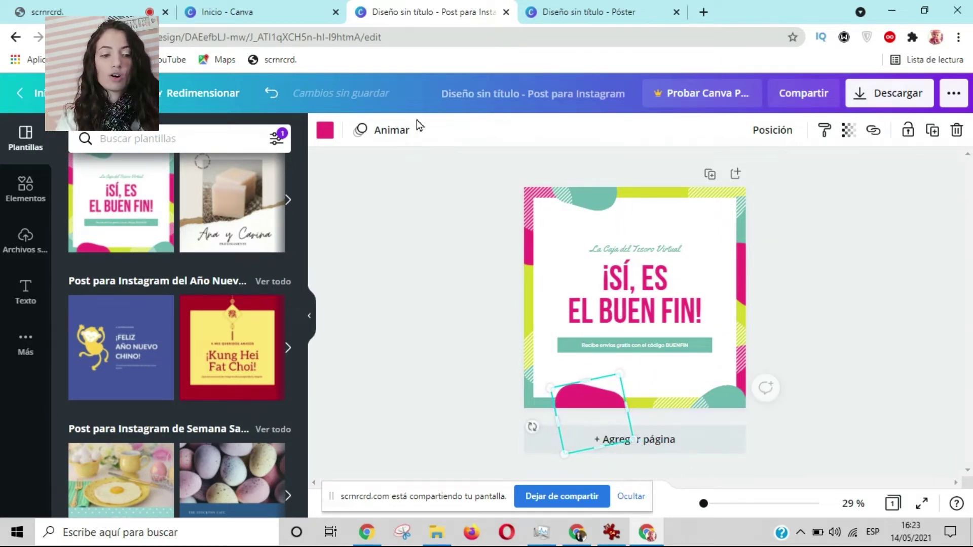
left_click(334, 135)
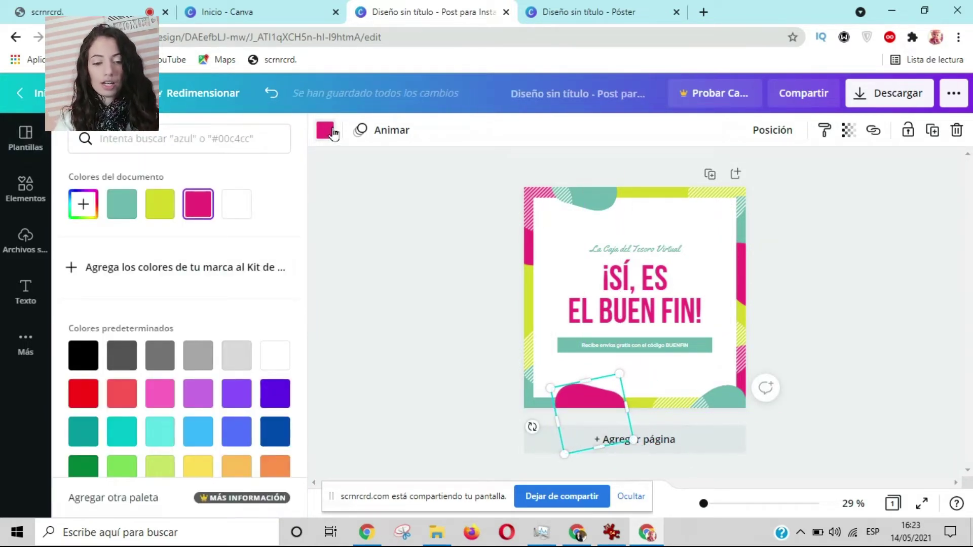
left_click(334, 134)
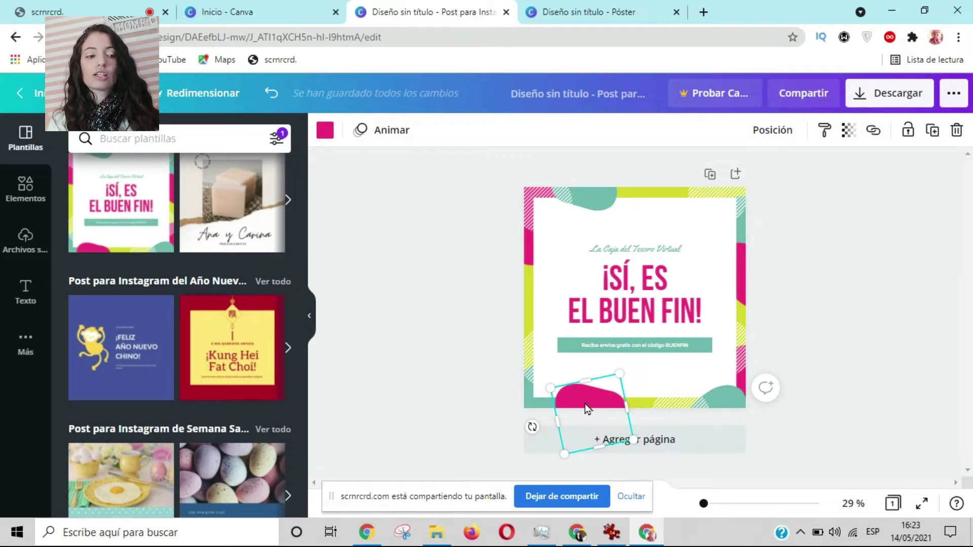
left_click_drag(585, 404, 586, 409)
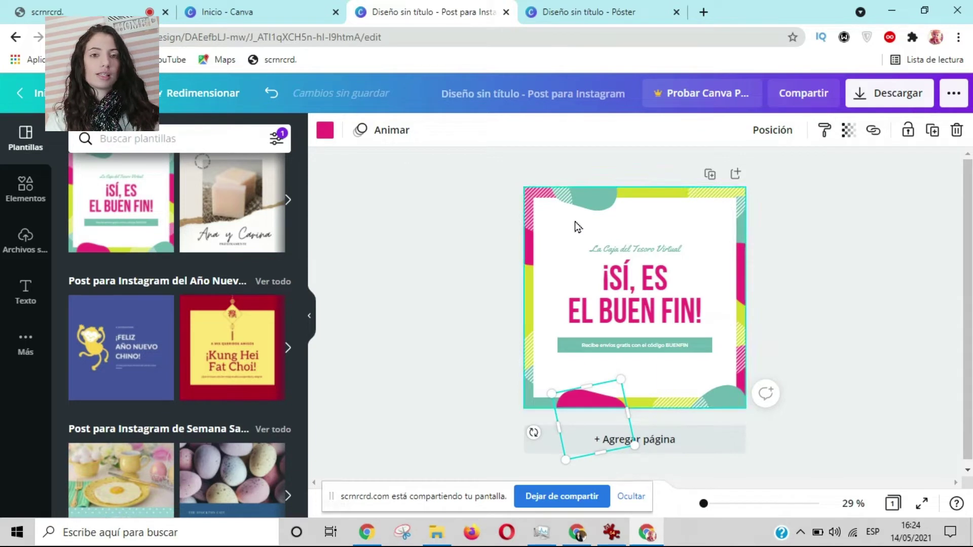
Step: Change the template's lime green background to dark blue and inspect the headline's text formatting options
left_click(527, 310)
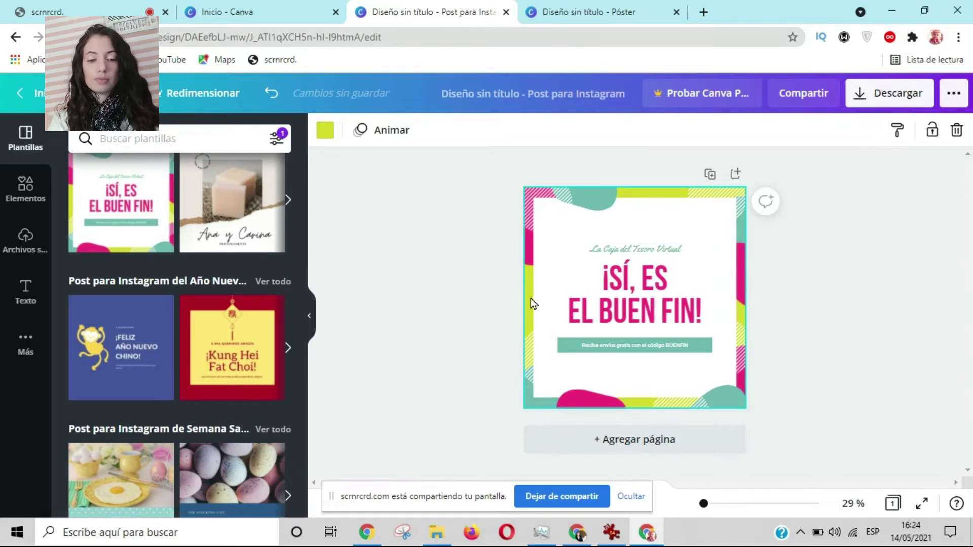
left_click(325, 131)
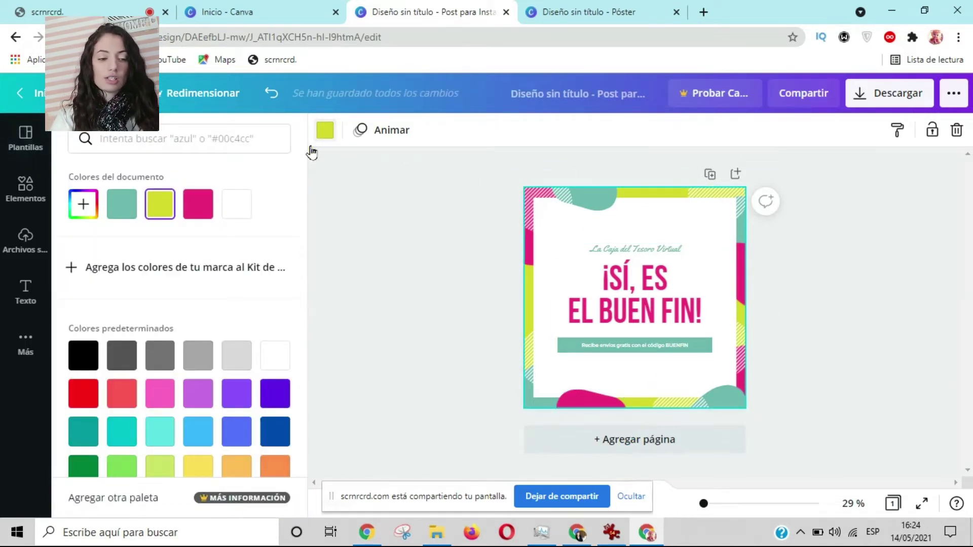
scroll(258, 411, "down", 1)
left_click(276, 397)
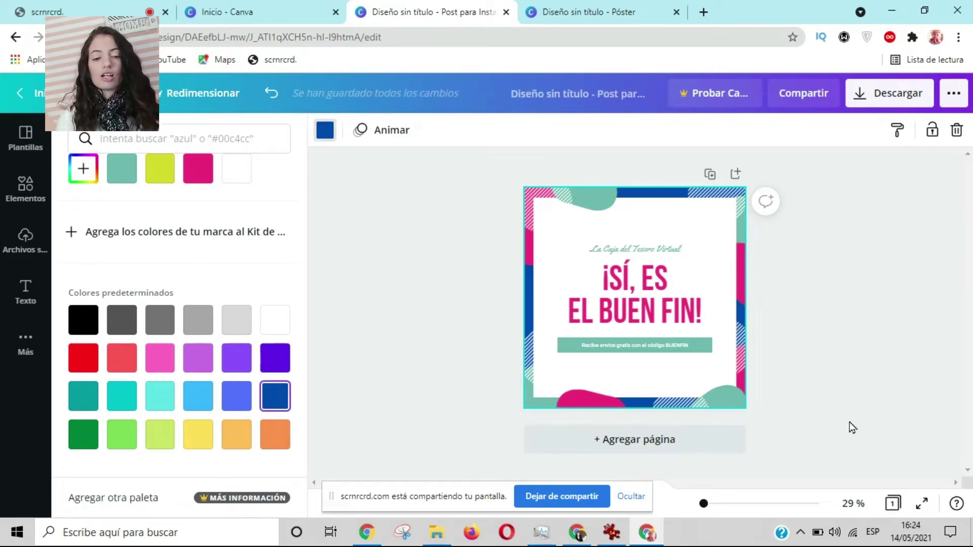
left_click(616, 306)
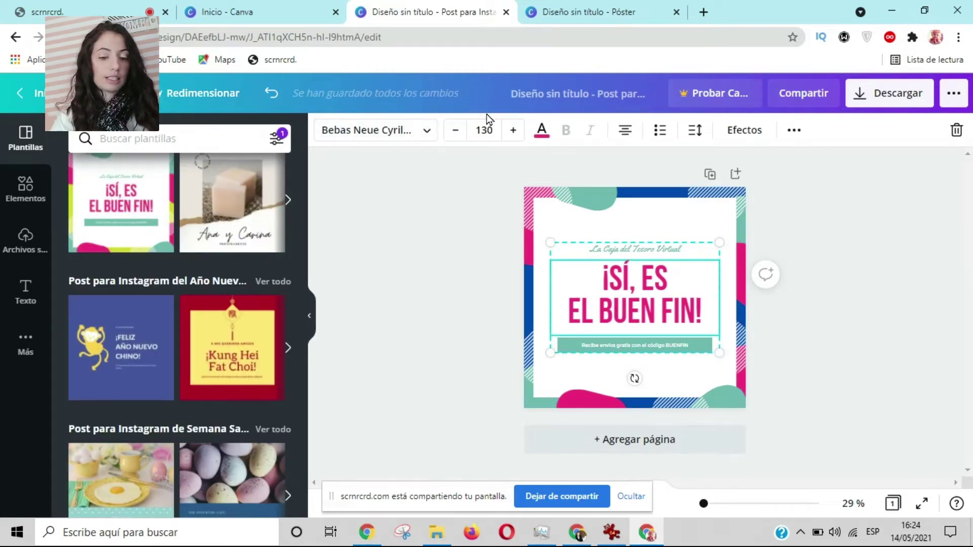
left_click(862, 300)
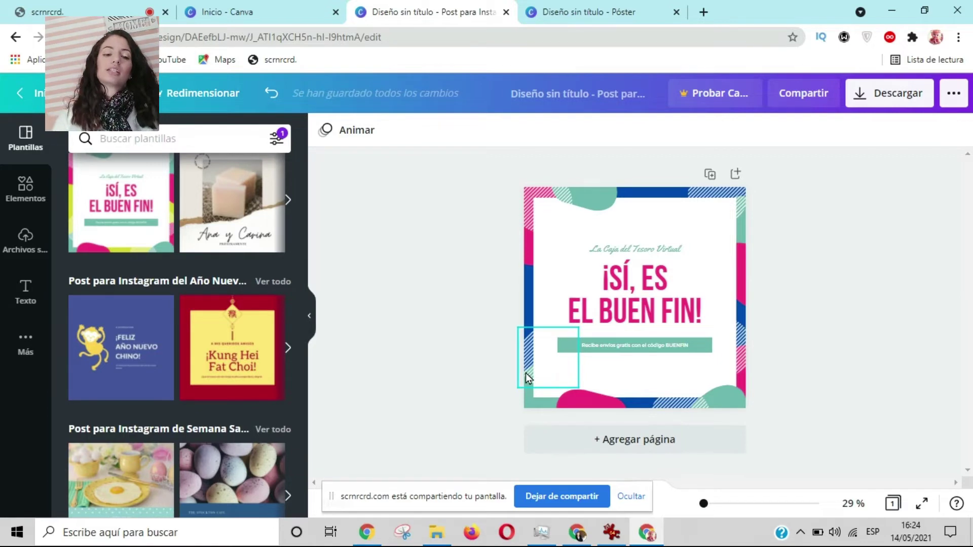
Step: Undo all the template changes back to a blank page
scroll(156, 355, "down", 8)
scroll(156, 354, "up", 8)
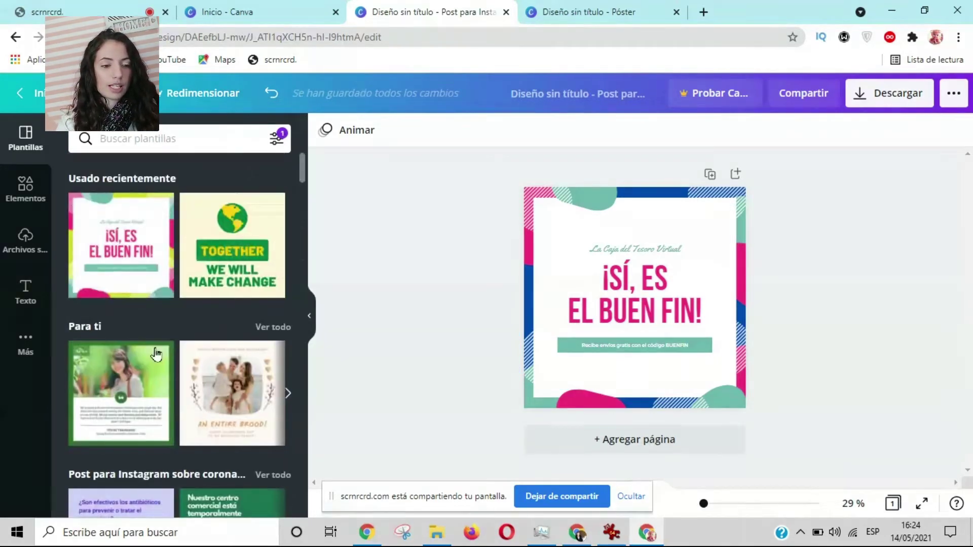
left_click(272, 93)
left_click(276, 93)
left_click(275, 93)
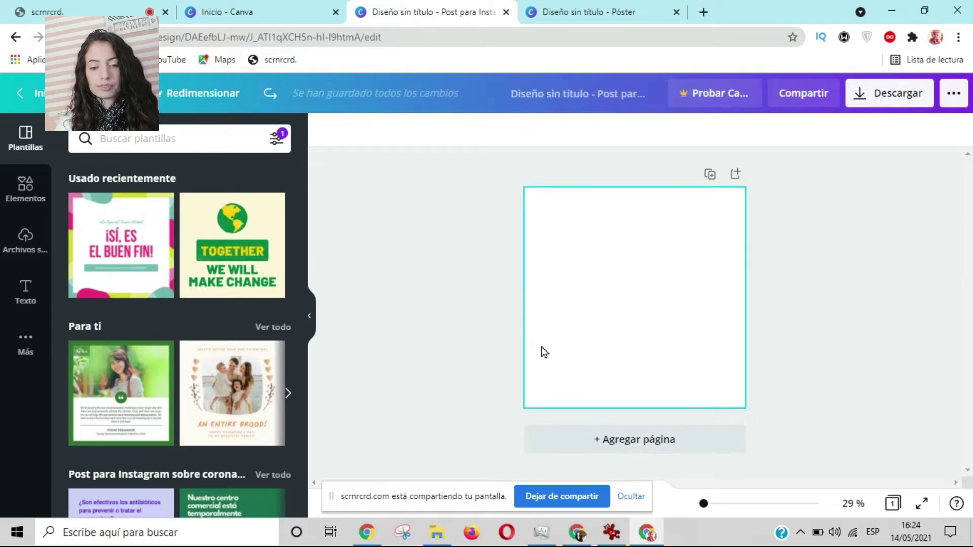
Step: Search the design elements for "garabatos"
left_click(26, 189)
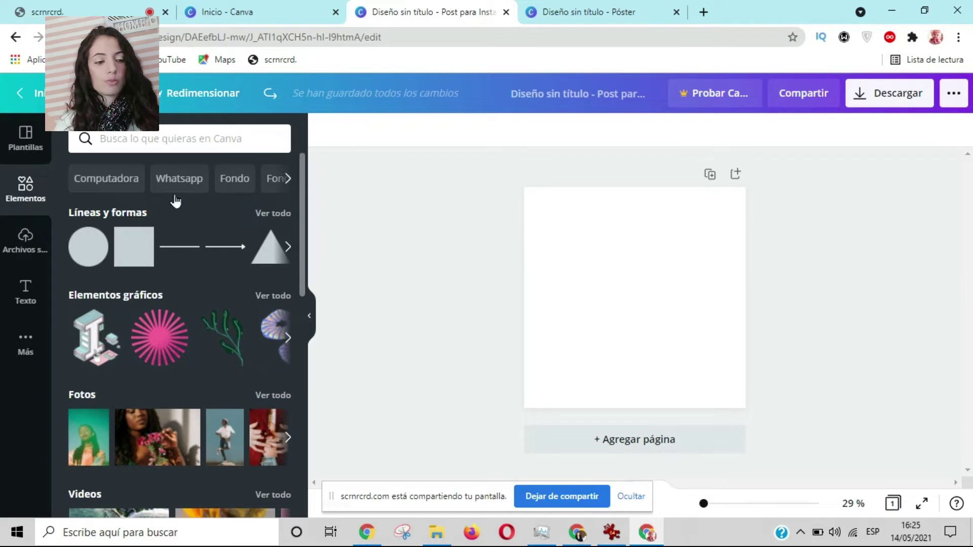
left_click(211, 141)
left_click(370, 252)
left_click(202, 135)
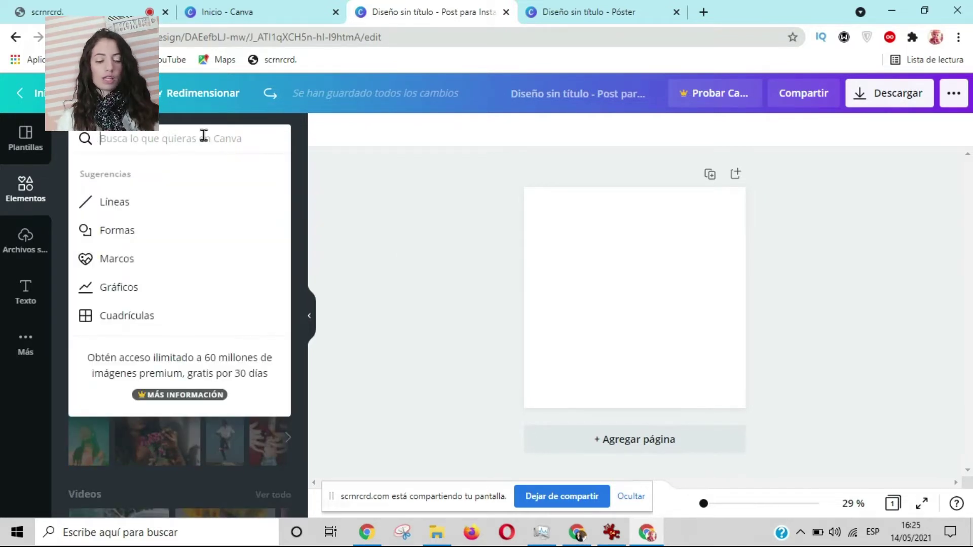
type("garabatos")
key("Return")
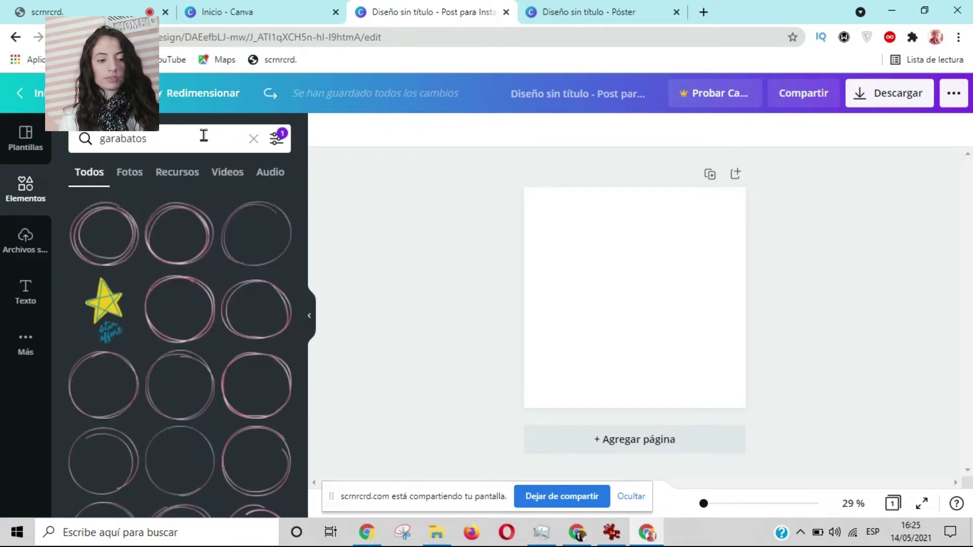
Step: Add the orange and brown brushstroke circle from the results and place it partly off the page's upper-right corner
scroll(213, 338, "down", 5)
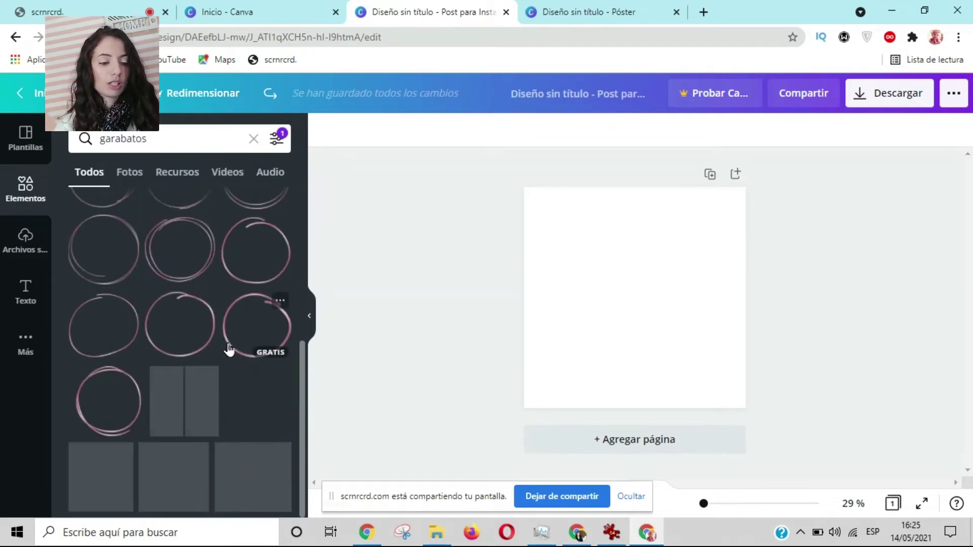
left_click(256, 464)
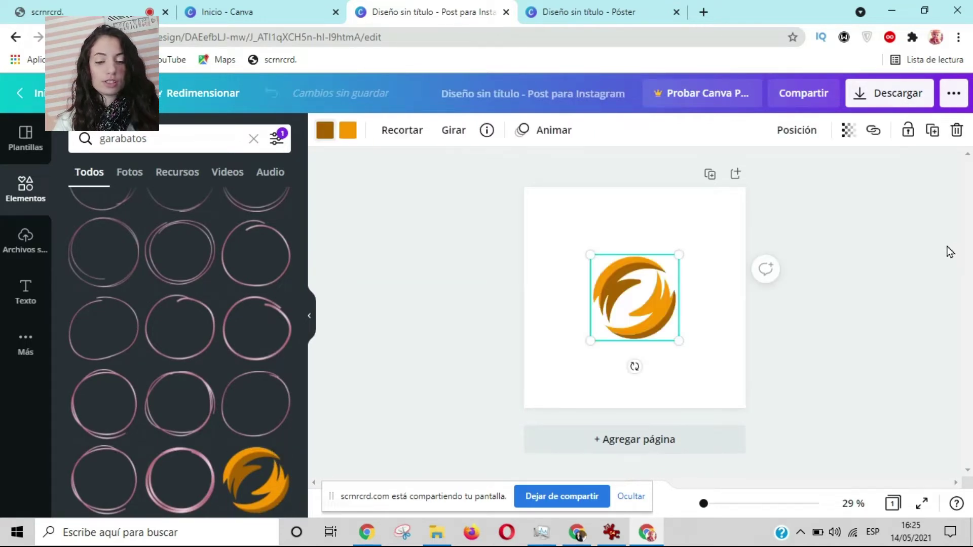
left_click_drag(674, 284, 773, 204)
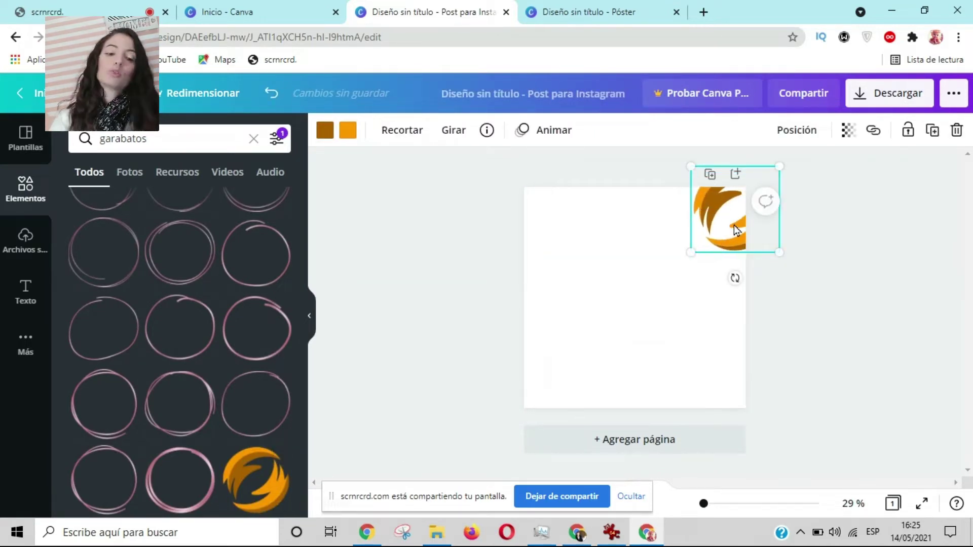
Step: Recolour the circle graphic, changing its brown to violet and its orange to coral red
left_click(324, 130)
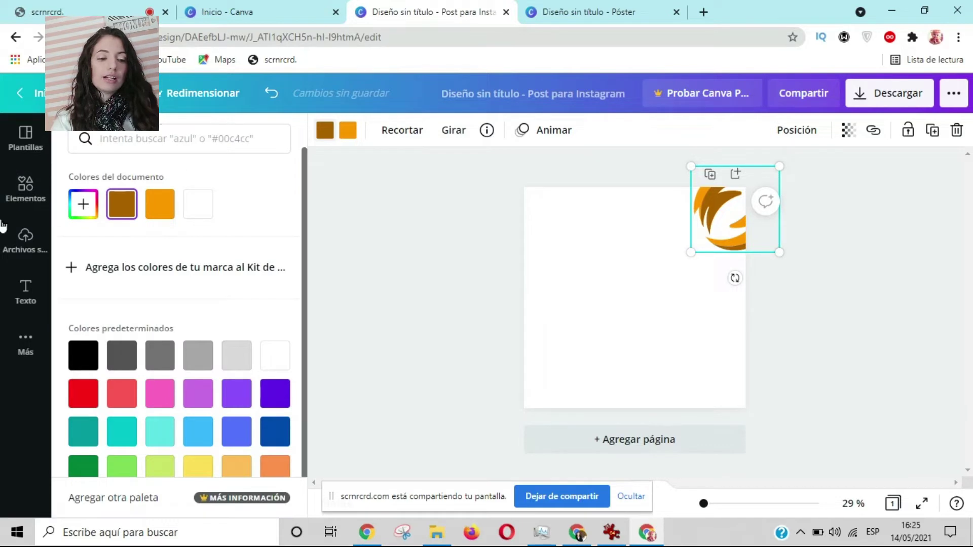
left_click(275, 393)
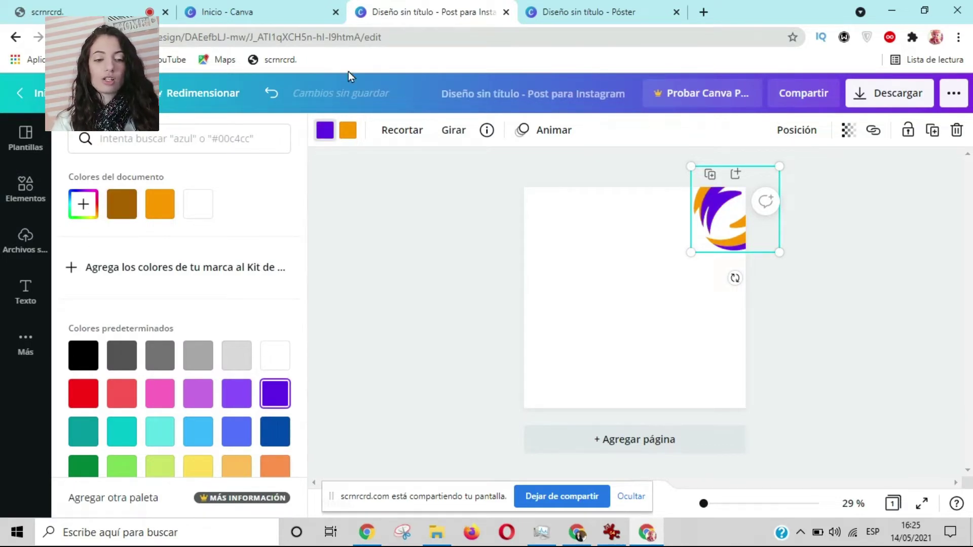
left_click(353, 128)
left_click(122, 393)
left_click(642, 331)
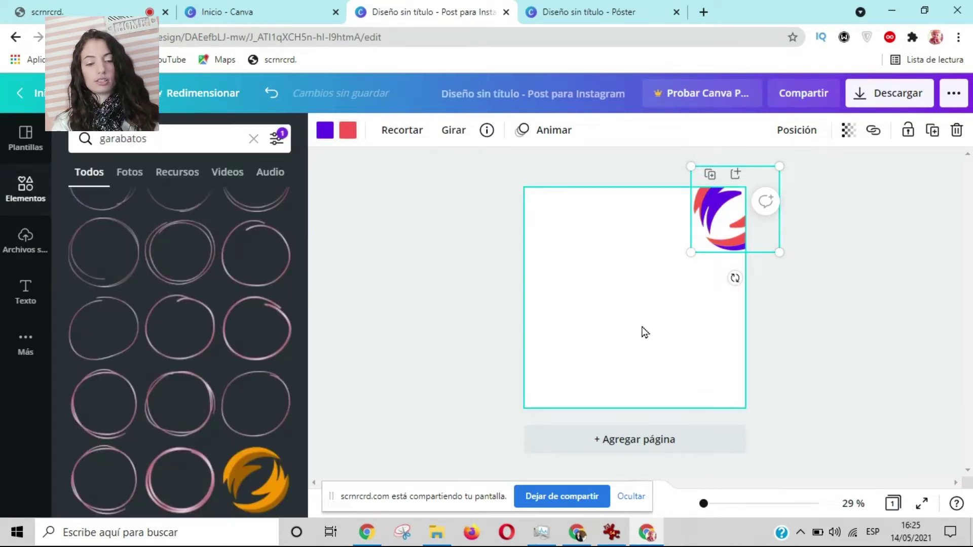
Step: Add the "Cuero auténtico / Bosque Azul" text combination, enlarge it to almost the page width and position it mid-page
left_click(25, 290)
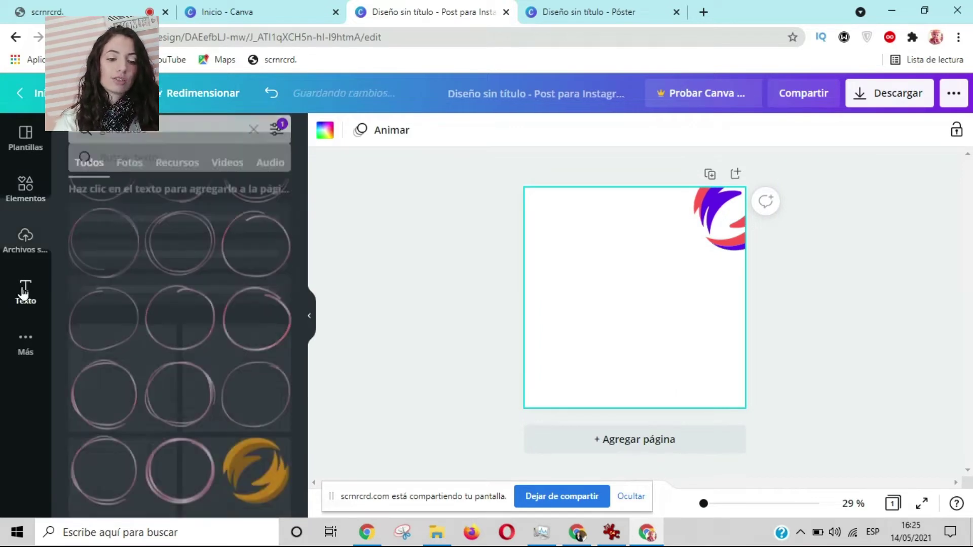
scroll(177, 263, "down", 5)
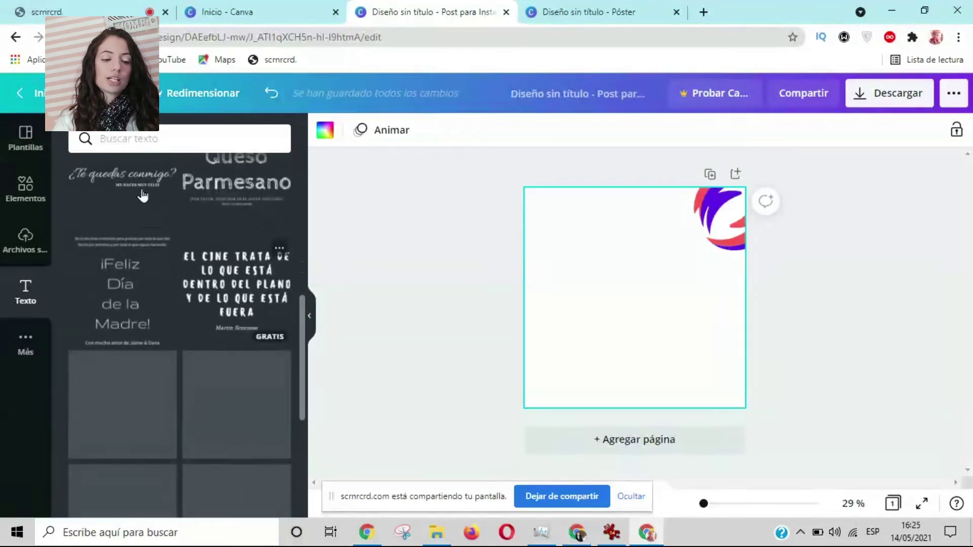
scroll(212, 196, "down", 5)
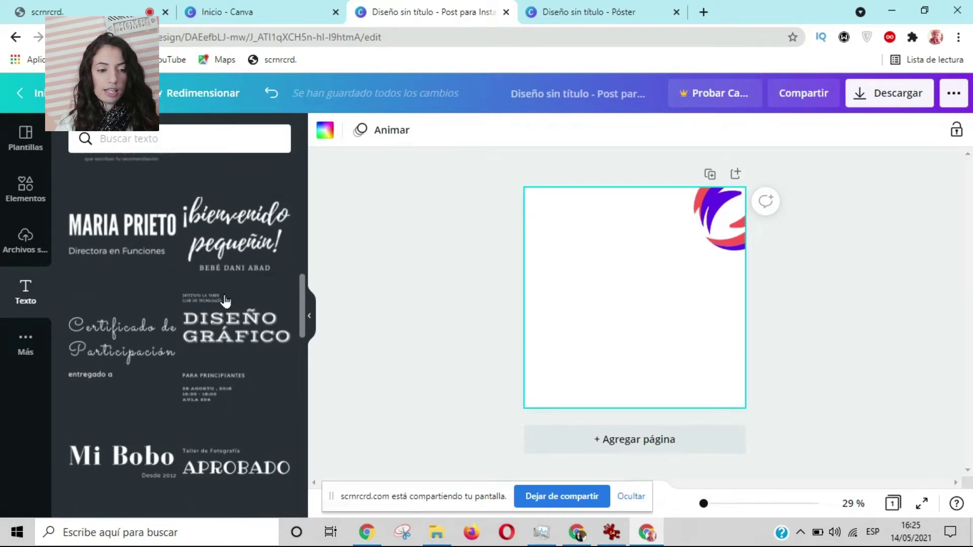
scroll(200, 400, "down", 8)
scroll(196, 405, "up", 5)
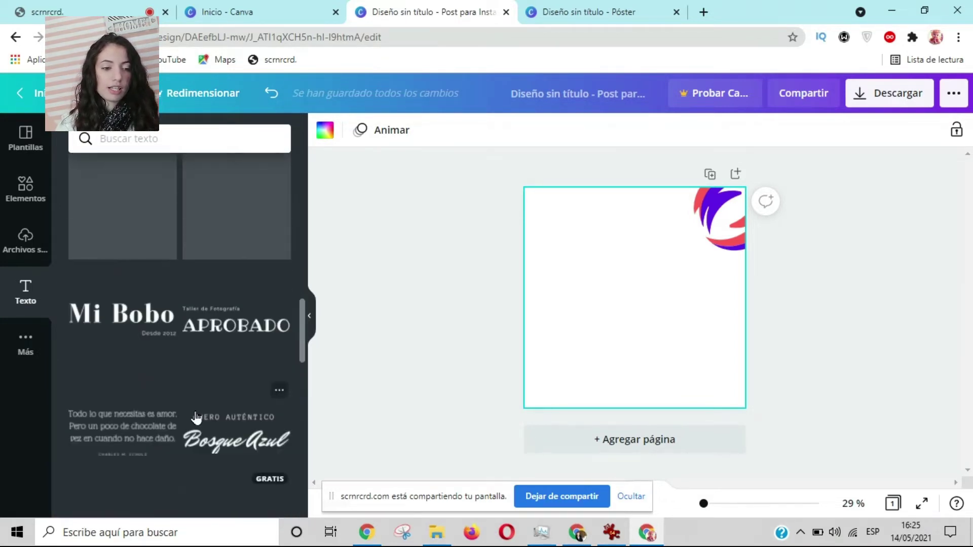
scroll(190, 228, "up", 3)
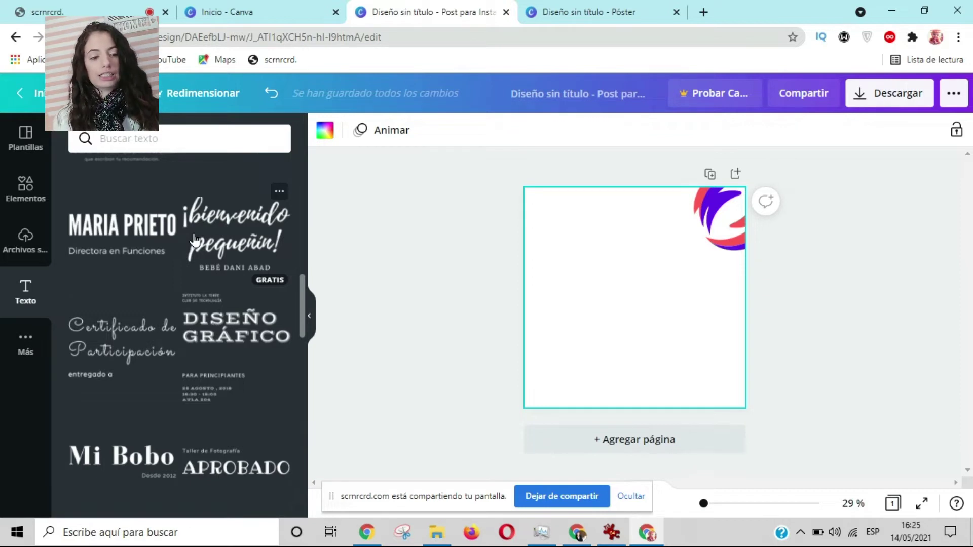
scroll(190, 243, "down", 10)
scroll(181, 419, "up", 4)
left_click(218, 303)
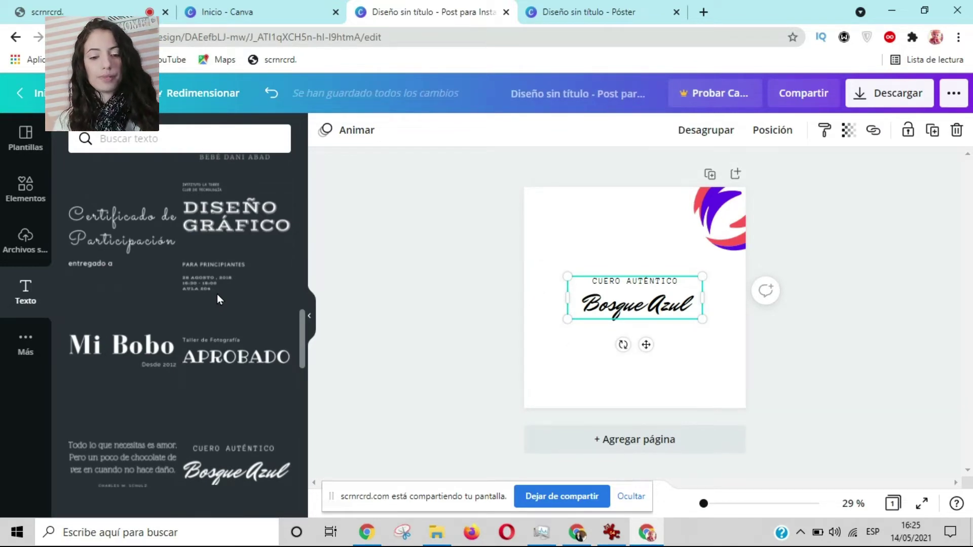
left_click_drag(701, 314, 787, 350)
left_click_drag(672, 295, 623, 290)
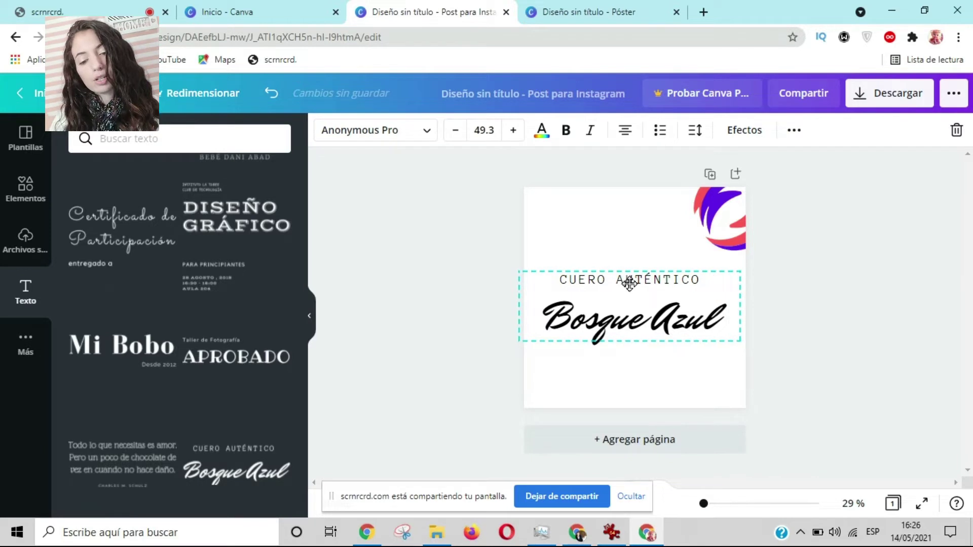
Step: View the available fonts for the "Cuero auténtico" line, and shift the text combination slightly right until it is centred on the page
left_click(591, 327)
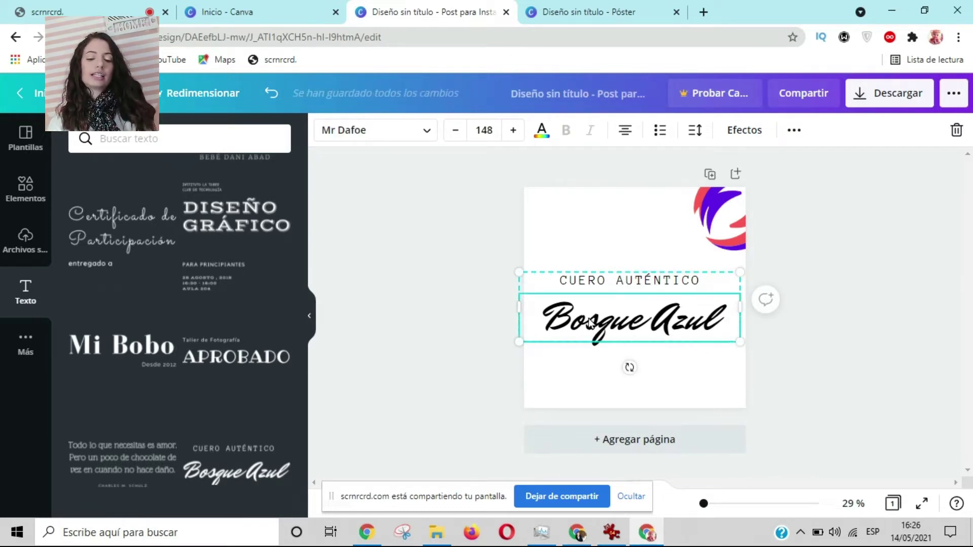
left_click(611, 288)
left_click(391, 130)
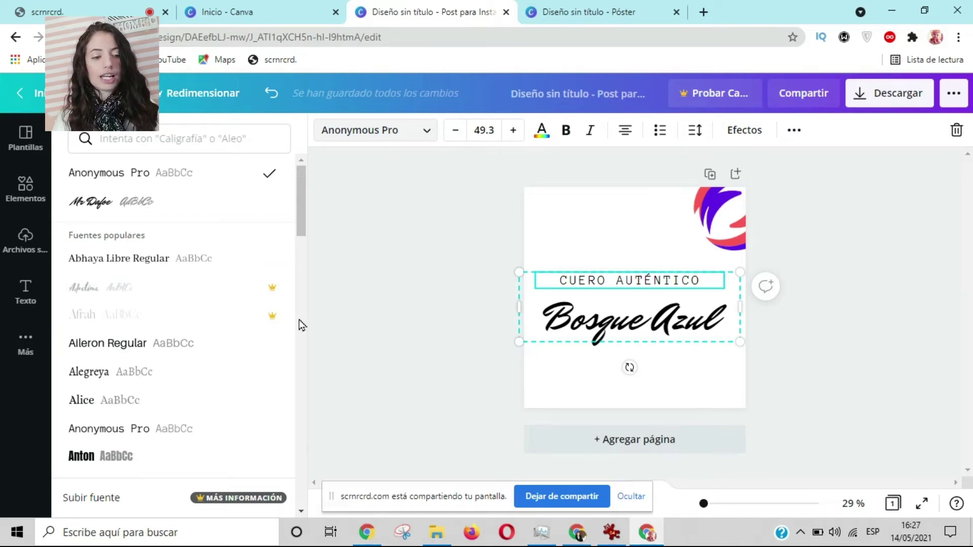
left_click_drag(613, 327, 619, 327)
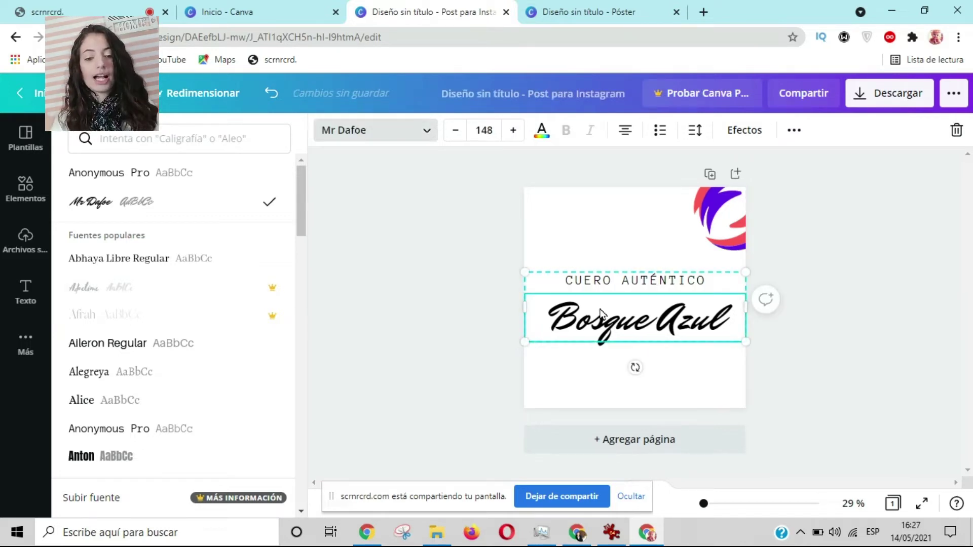
Step: Look over the text colour palette and the font list for the "Bosque Azul" line
left_click(540, 133)
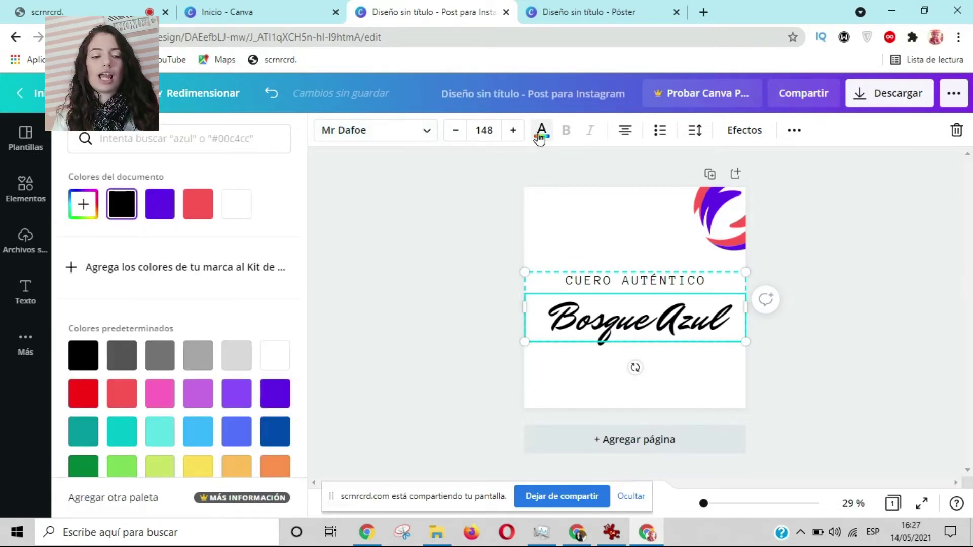
left_click(370, 135)
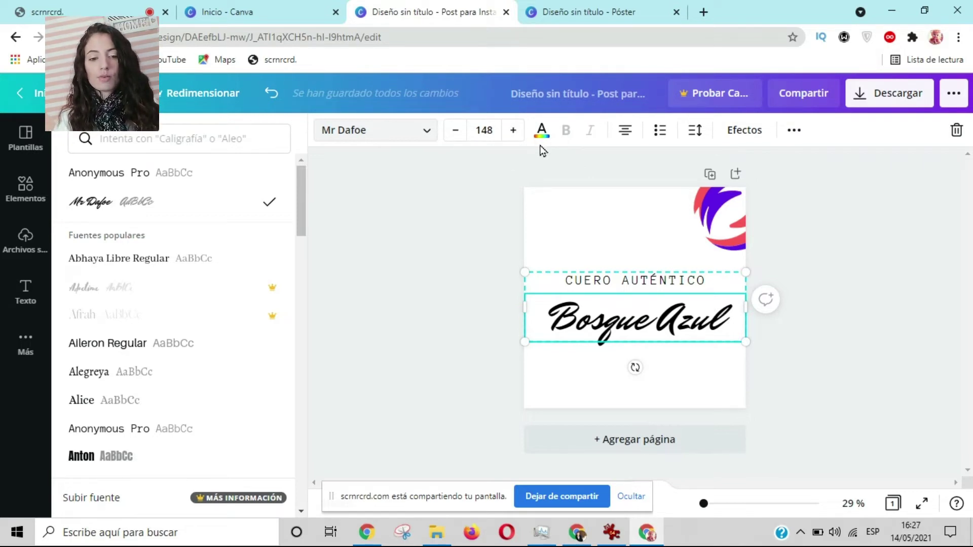
double_click(647, 320)
left_click(626, 245)
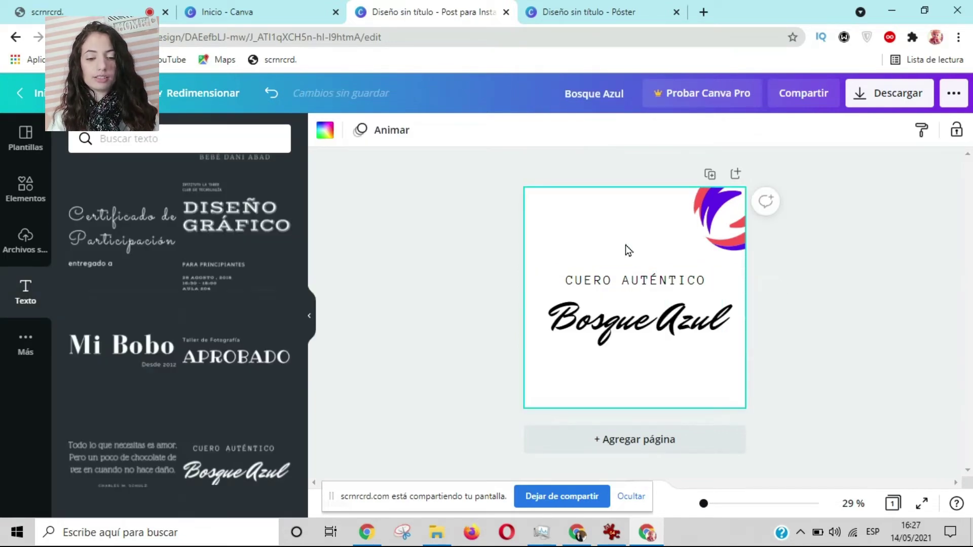
Step: Apply the Neón effect to the "Bosque Azul" text
left_click(635, 330)
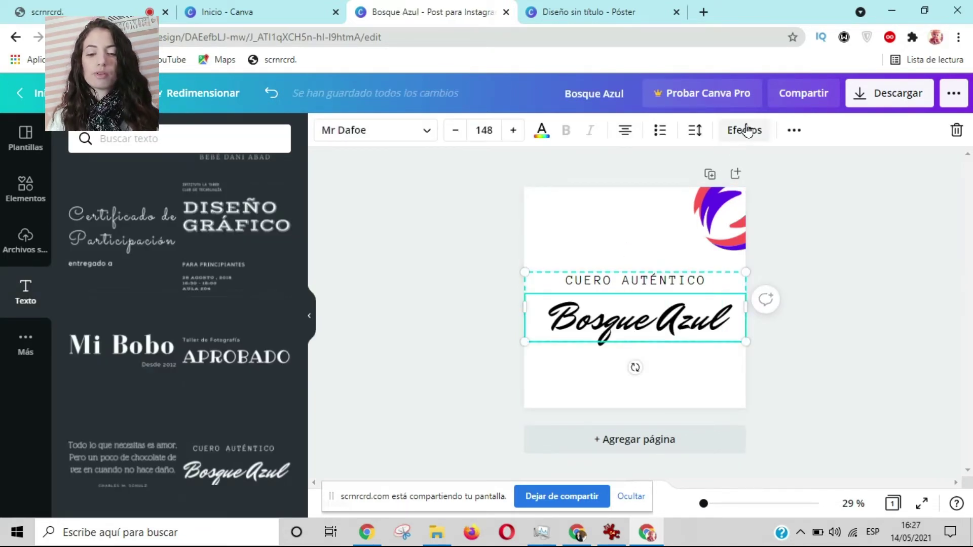
left_click(747, 130)
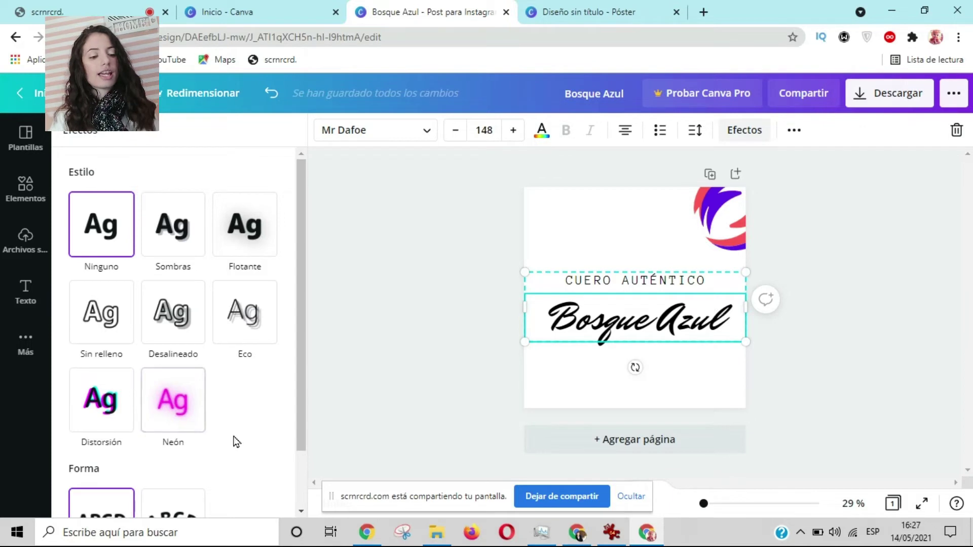
left_click_drag(304, 324, 303, 426)
left_click(186, 324)
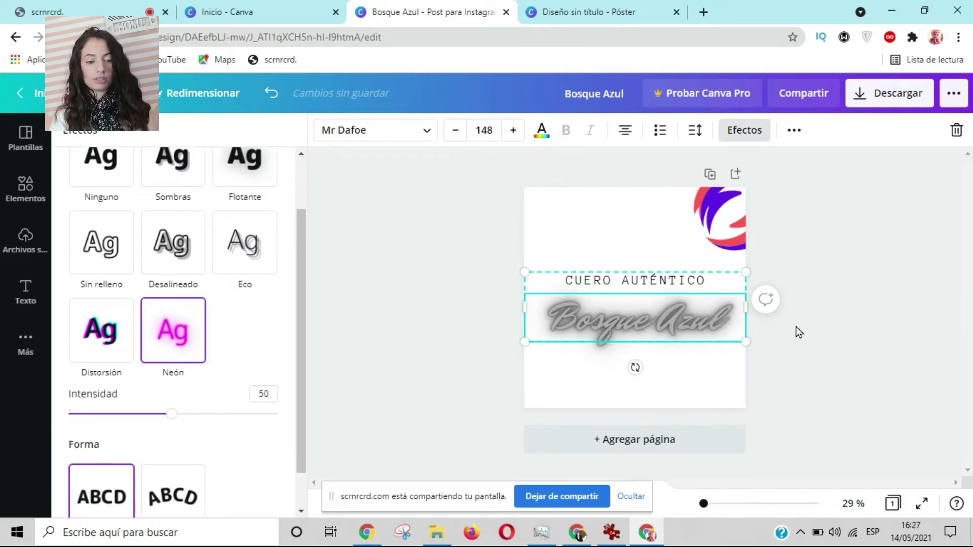
scroll(212, 385, "down", 1)
Step: Try light green on the "Bosque Azul" text, undo it, and recolour the text light turquoise
left_click(541, 133)
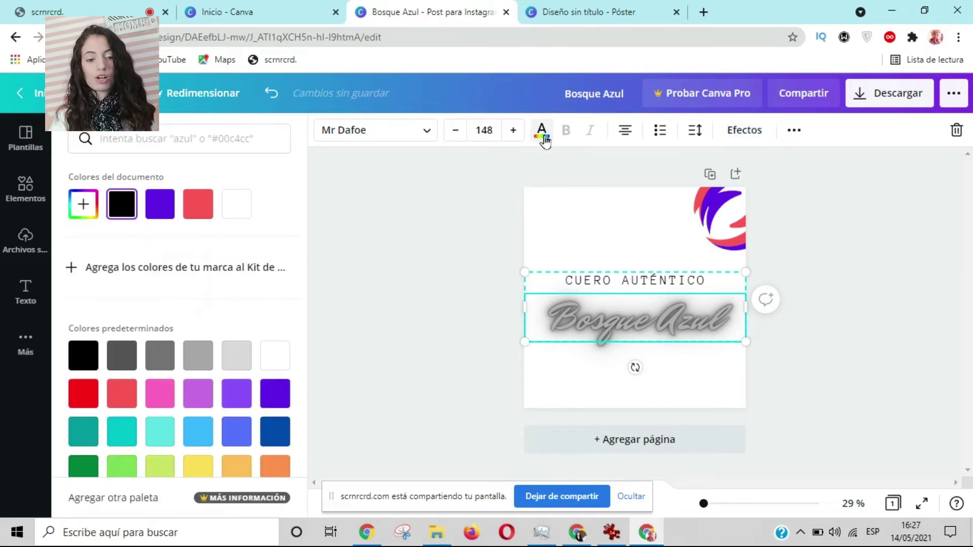
scroll(76, 362, "down", 1)
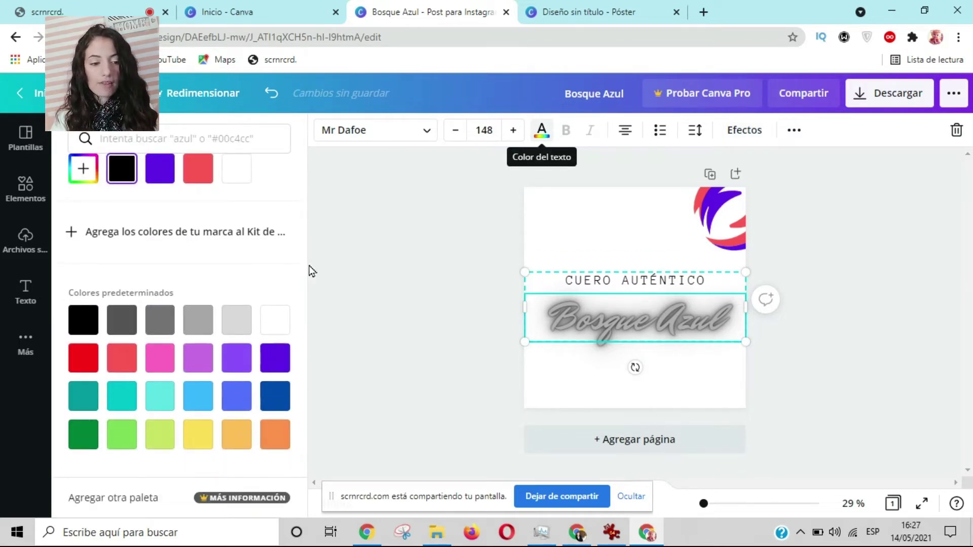
left_click(111, 445)
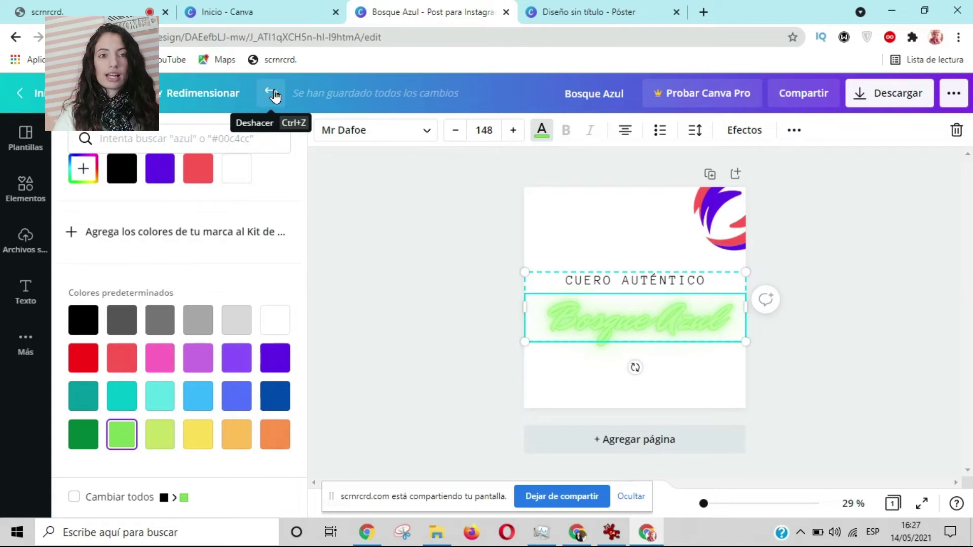
left_click(272, 94)
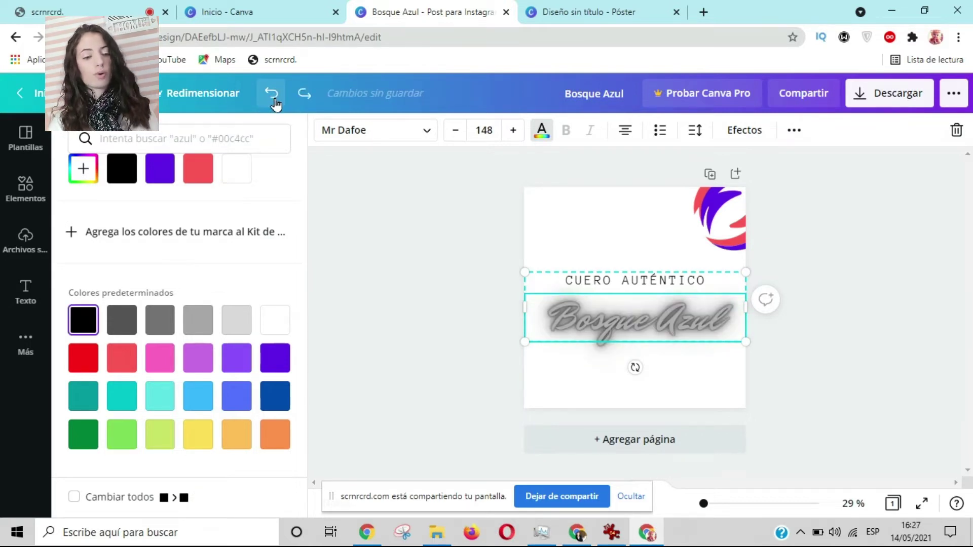
left_click(165, 402)
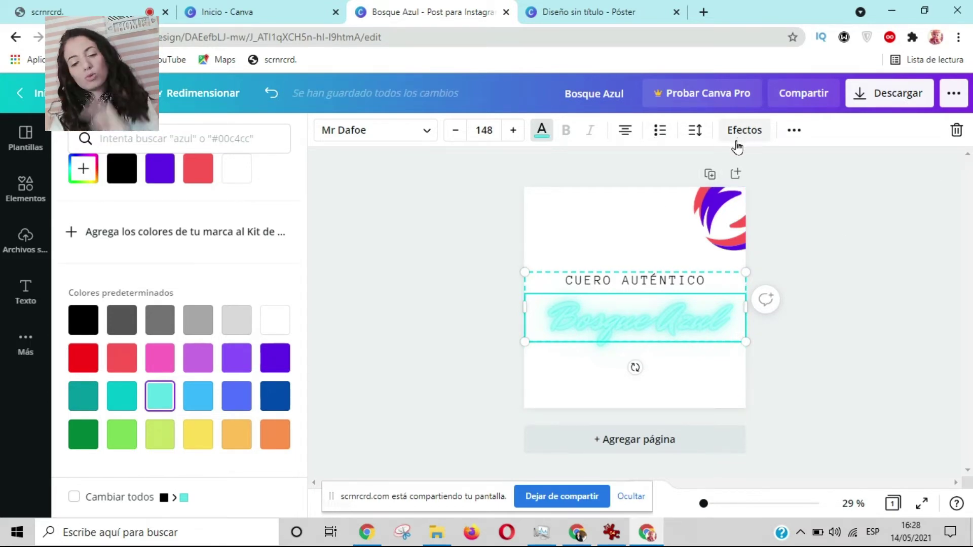
Step: Try the Flotante and Sombras effects alternately on the "Bosque Azul" text to compare them
left_click(737, 146)
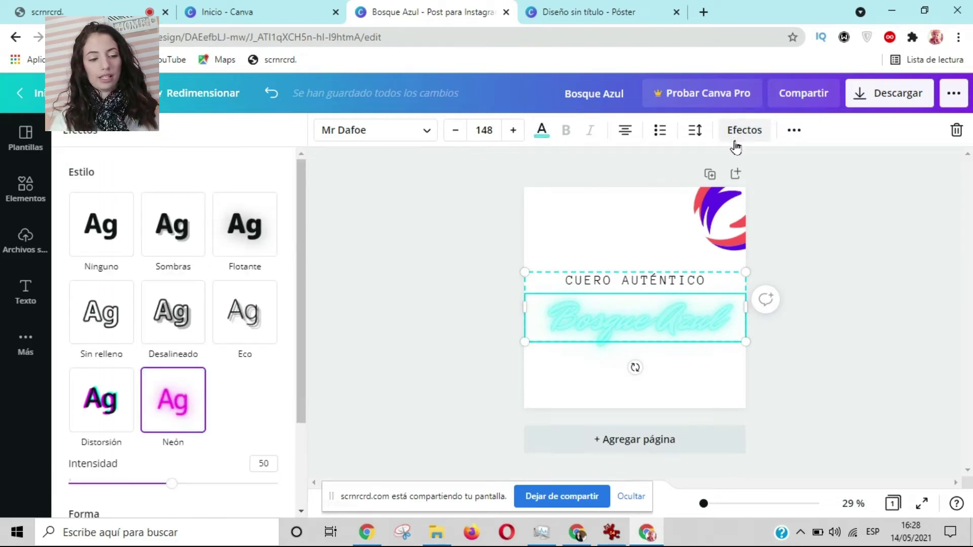
left_click(257, 233)
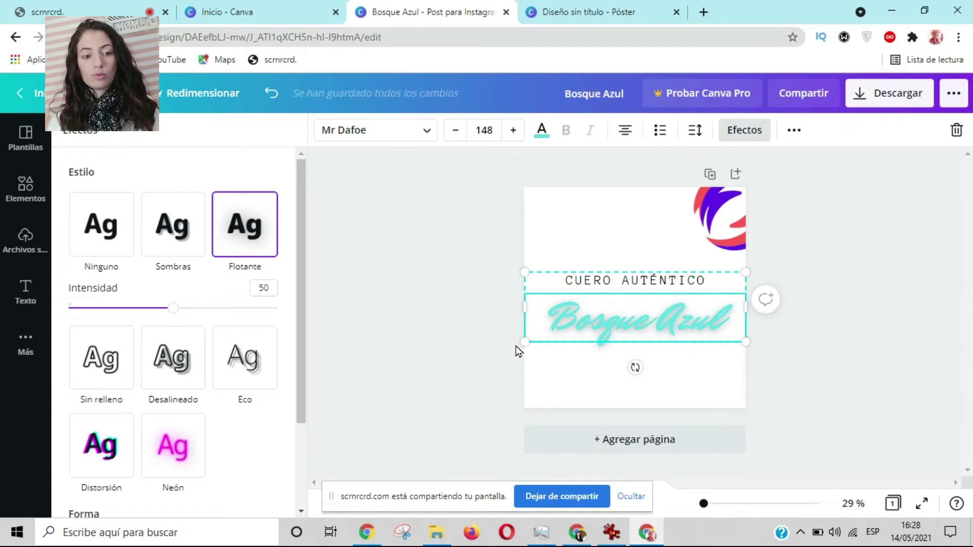
left_click_drag(301, 297, 308, 279)
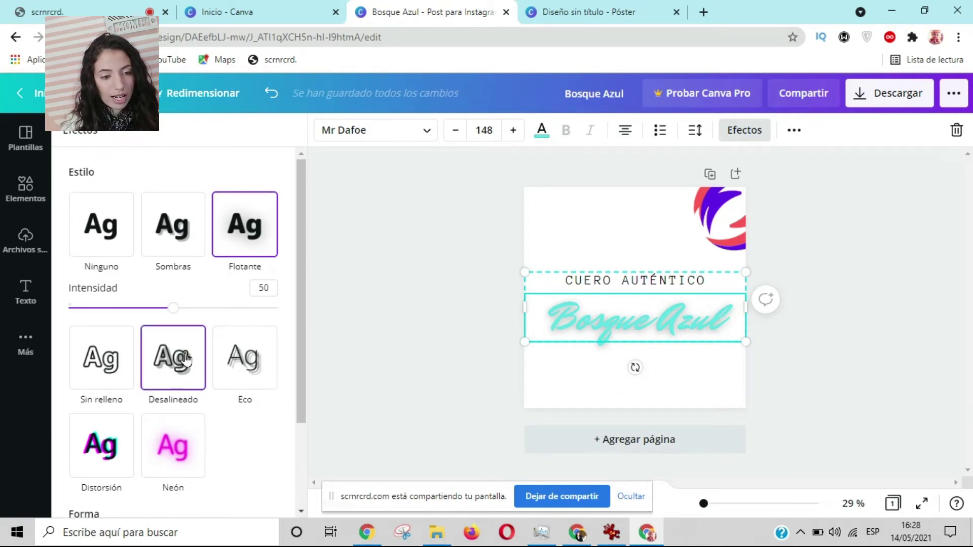
left_click(178, 239)
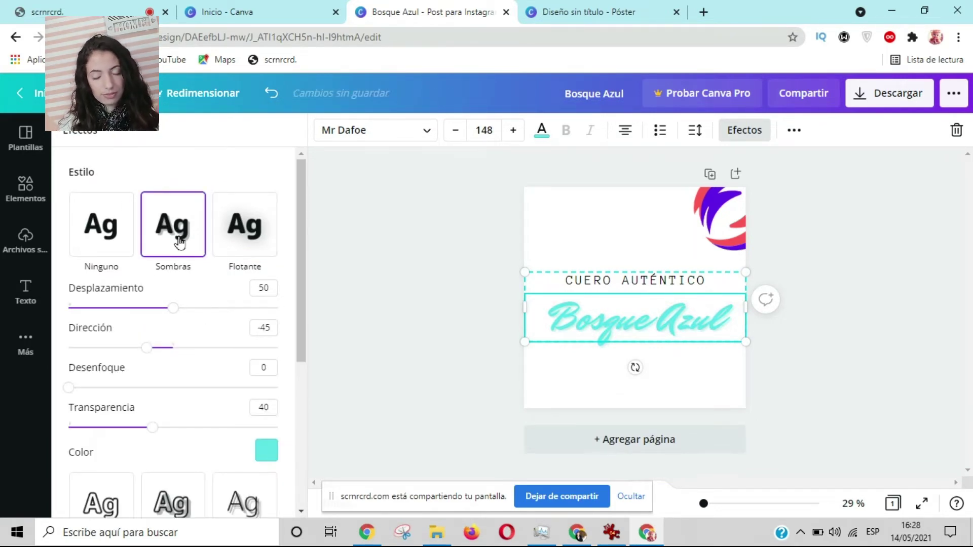
left_click(232, 244)
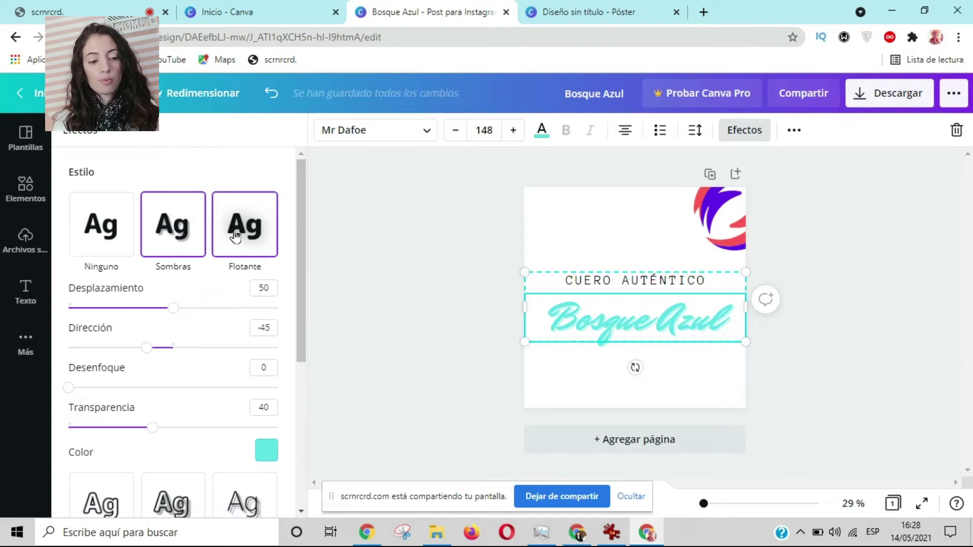
left_click(178, 243)
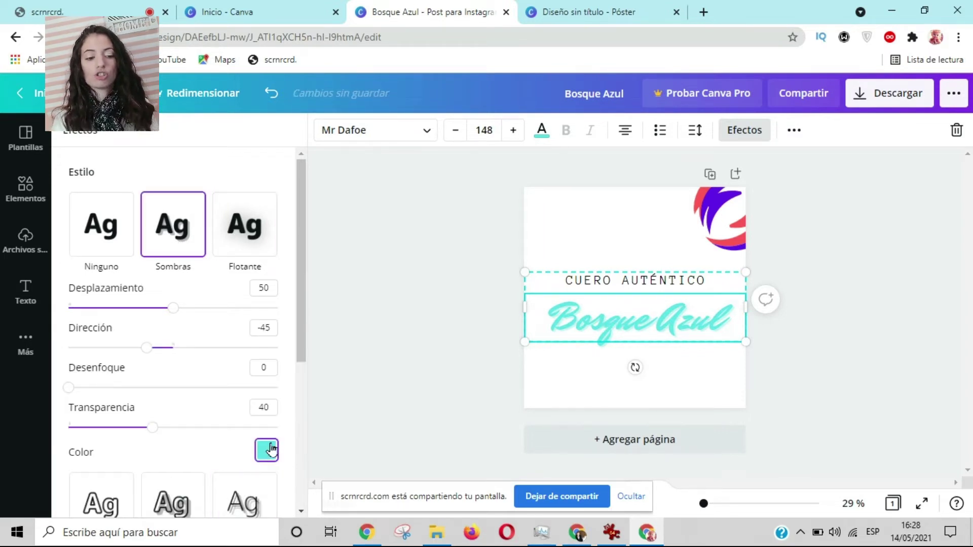
left_click(245, 228)
scroll(272, 424, "down", 3)
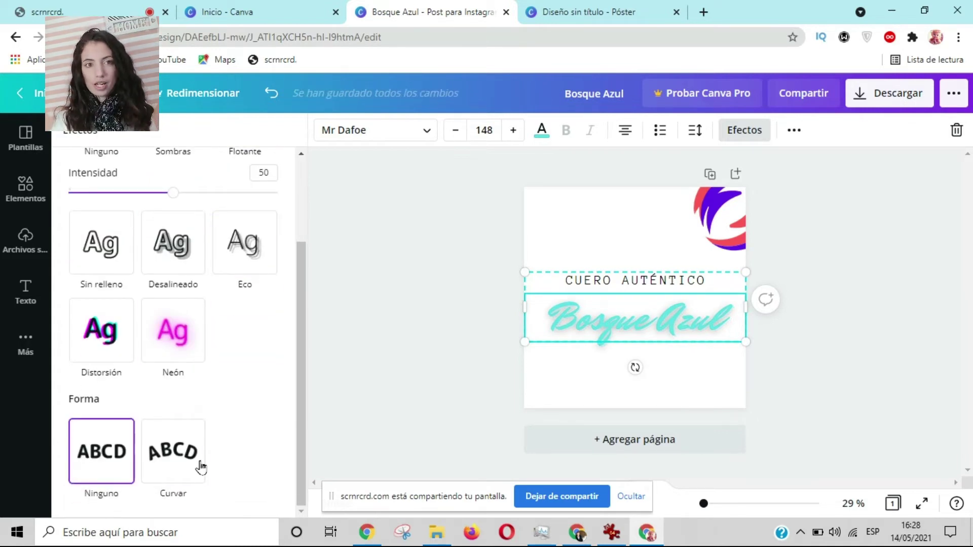
scroll(261, 435, "up", 5)
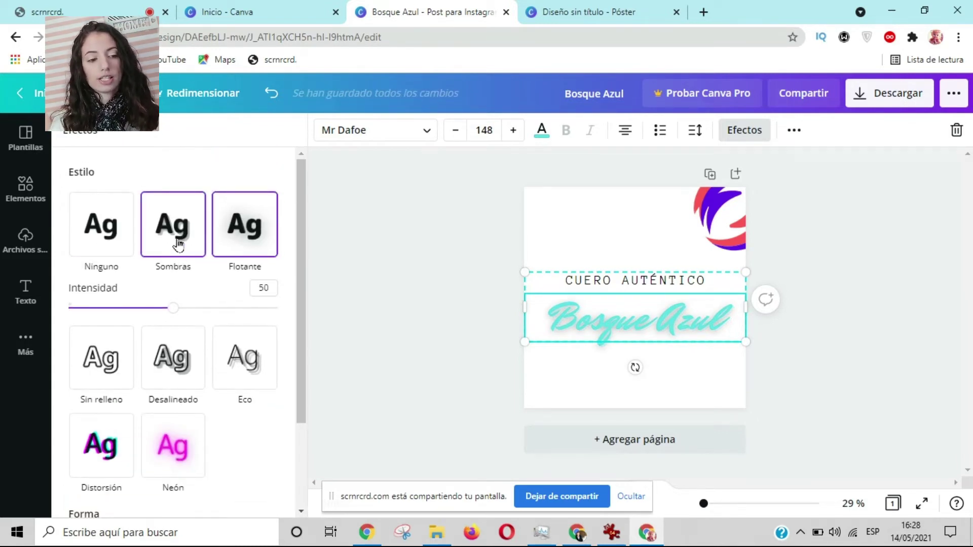
Step: Apply the Sombras effect to "Bosque Azul" with a black shadow and Transparencia set to 100
left_click(178, 245)
scroll(179, 248, "down", 3)
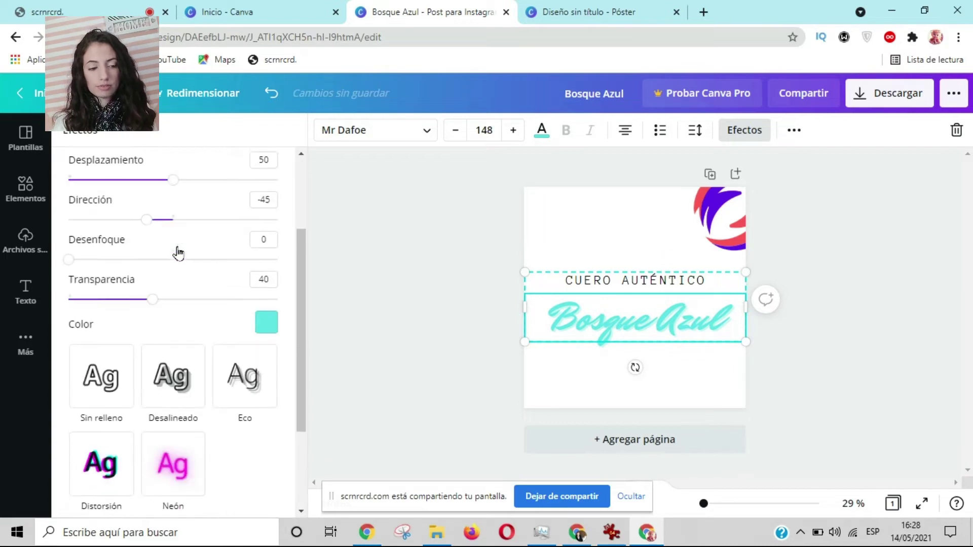
left_click(267, 309)
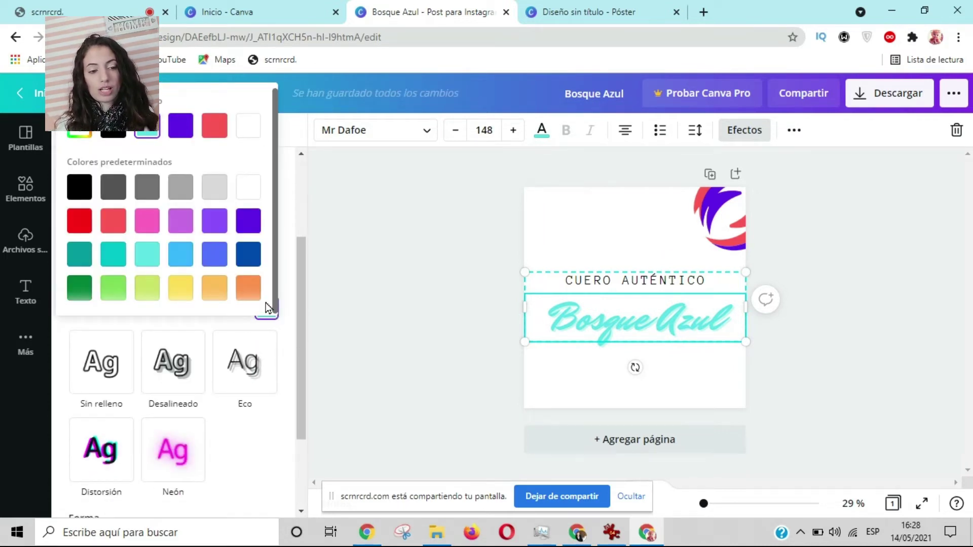
left_click(105, 133)
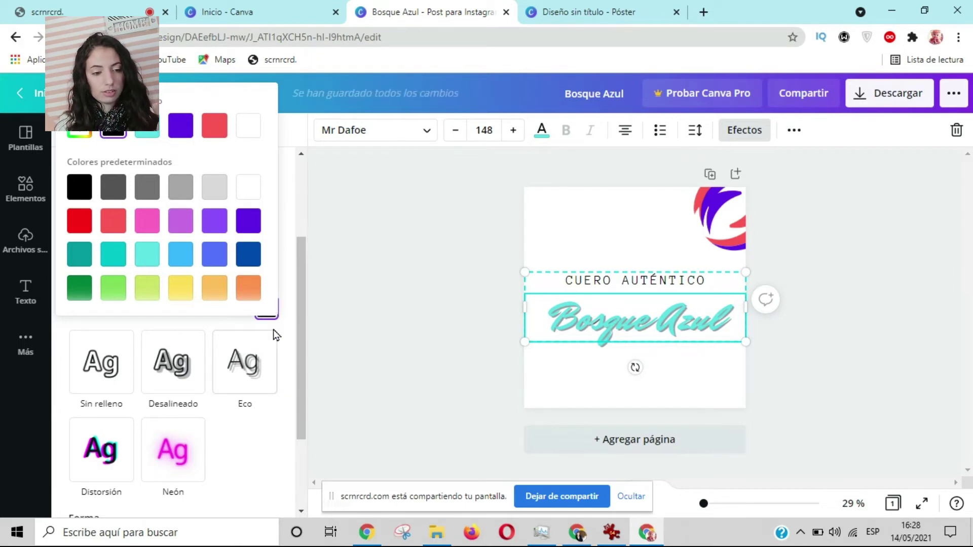
left_click(290, 368)
scroll(192, 248, "up", 3)
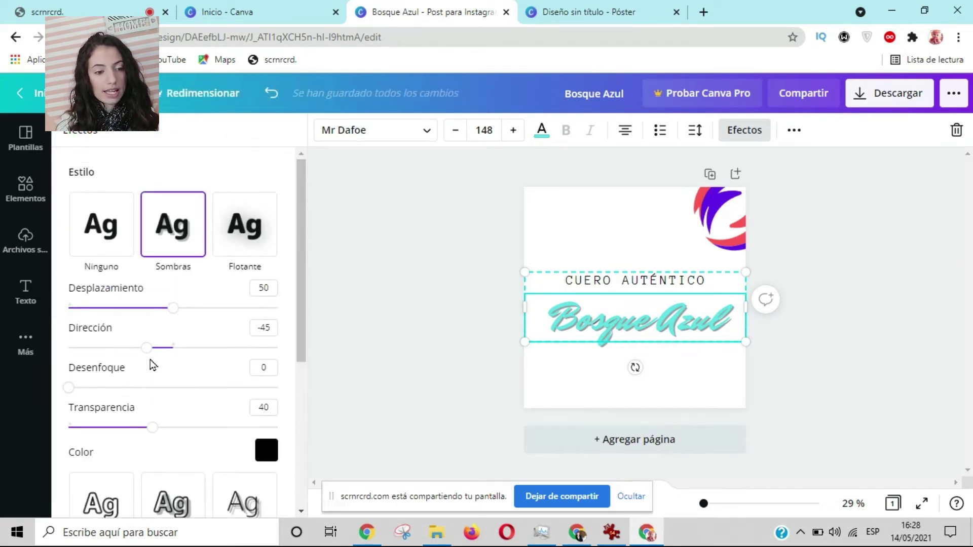
left_click_drag(150, 434, 290, 431)
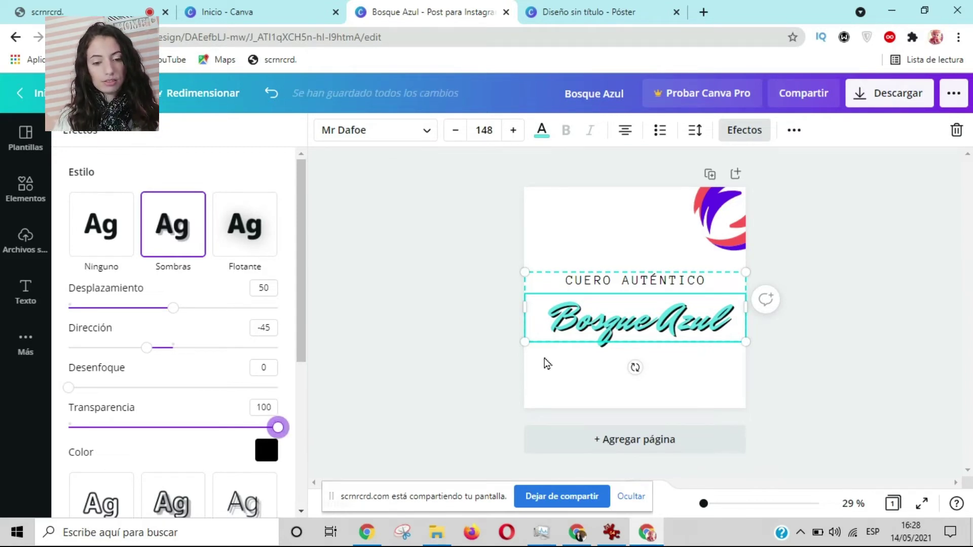
Step: Remove the effect from "Bosque Azul" and place the text combination, with a narrower box, slightly lower on the page
left_click(251, 228)
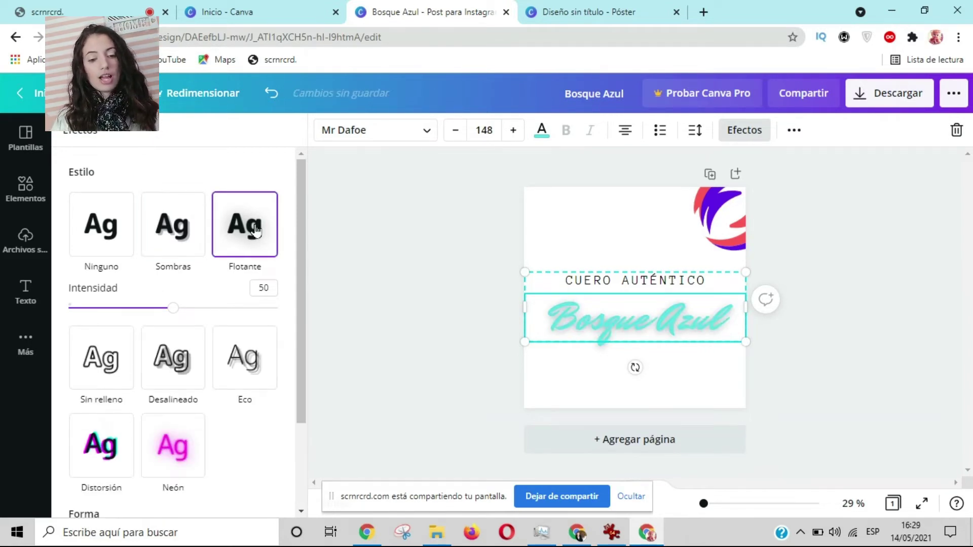
mouse_move(173, 309)
left_mouse_down()
mouse_move(302, 315)
mouse_move(174, 308)
left_mouse_up()
left_click(101, 228)
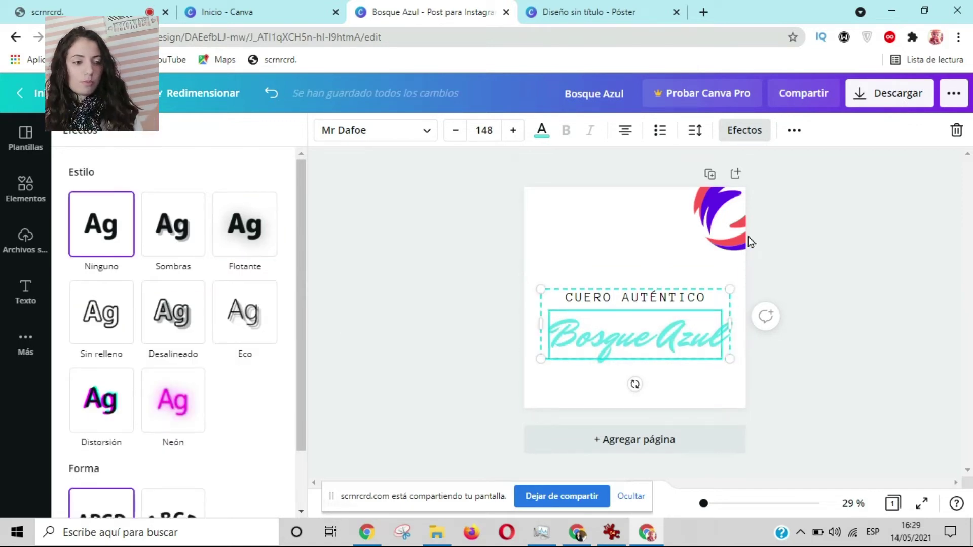
Step: Clear the "garabatos" search and browse the element categories down to the charts, frames and grids
left_click(23, 344)
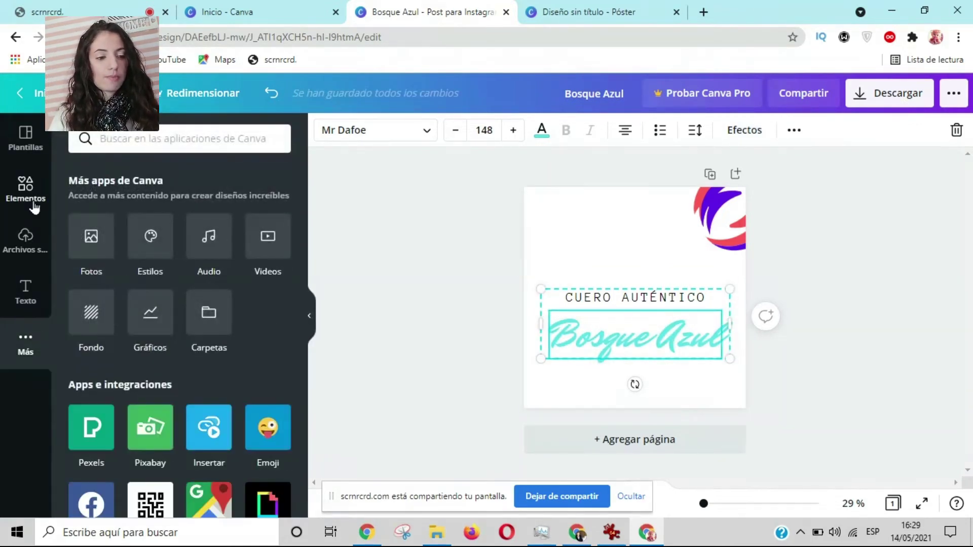
left_click(31, 184)
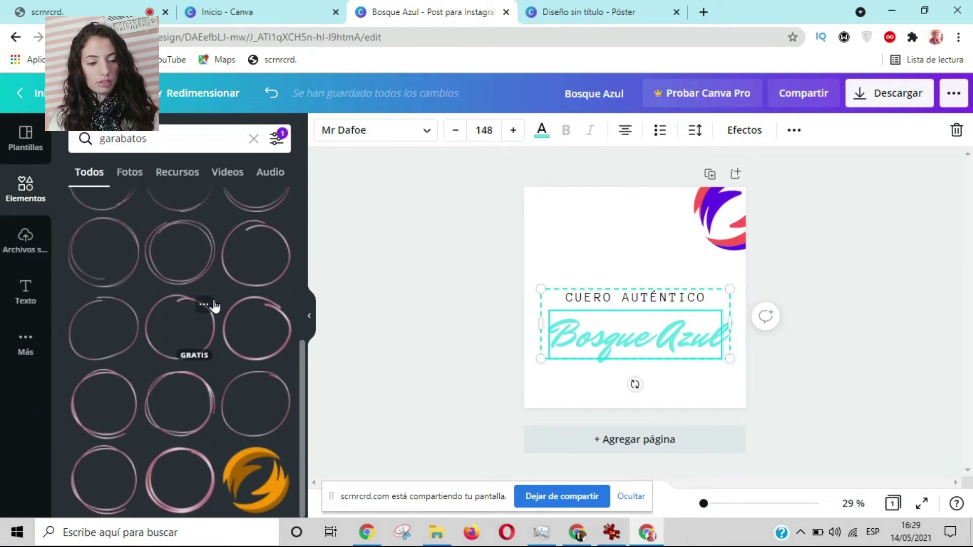
scroll(239, 424, "up", 2)
left_click(254, 138)
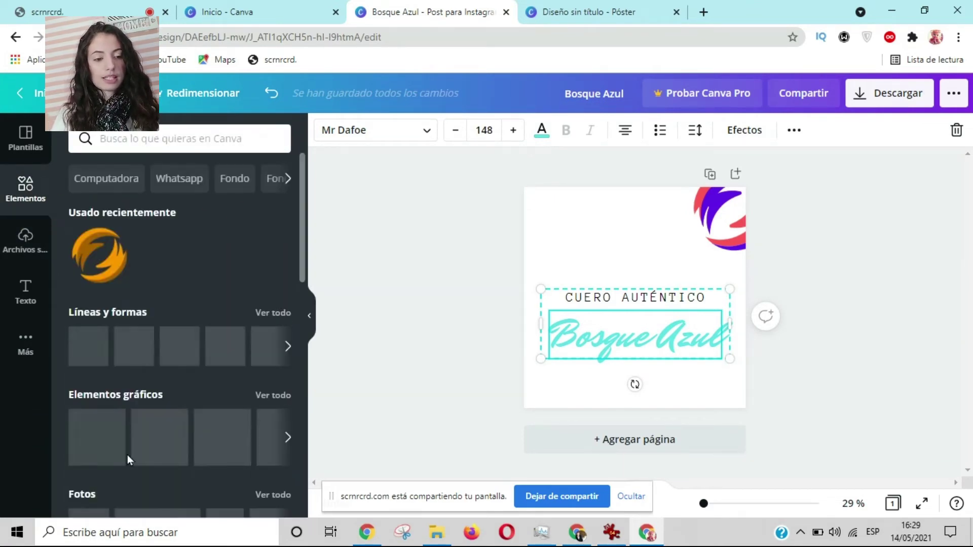
scroll(218, 450, "down", 10)
scroll(218, 450, "down", 3)
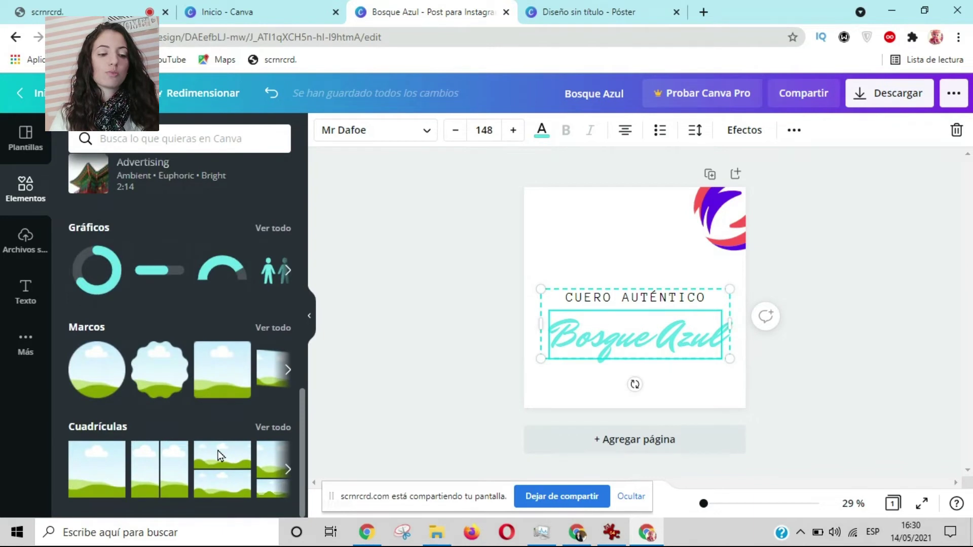
Step: Search the elements for "instagram"
left_click(193, 136)
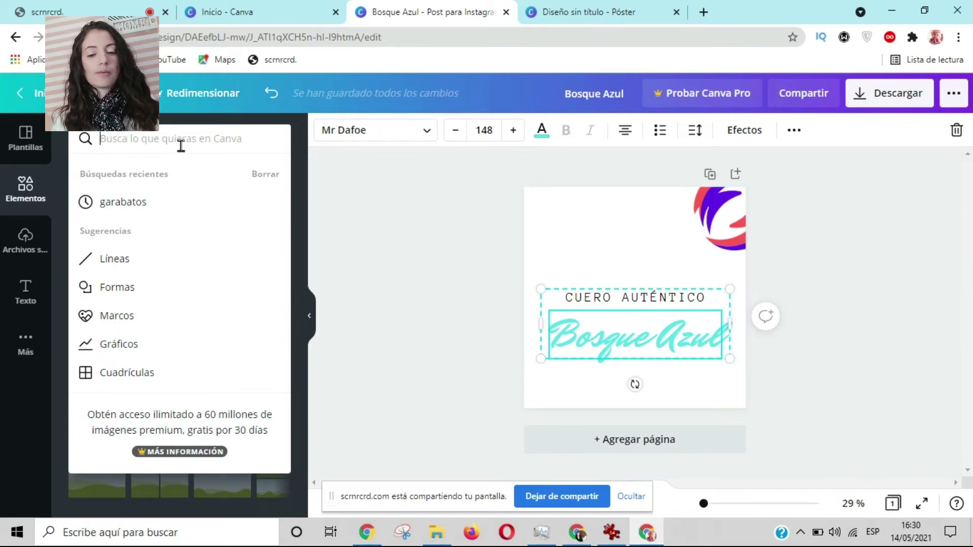
type("instagram")
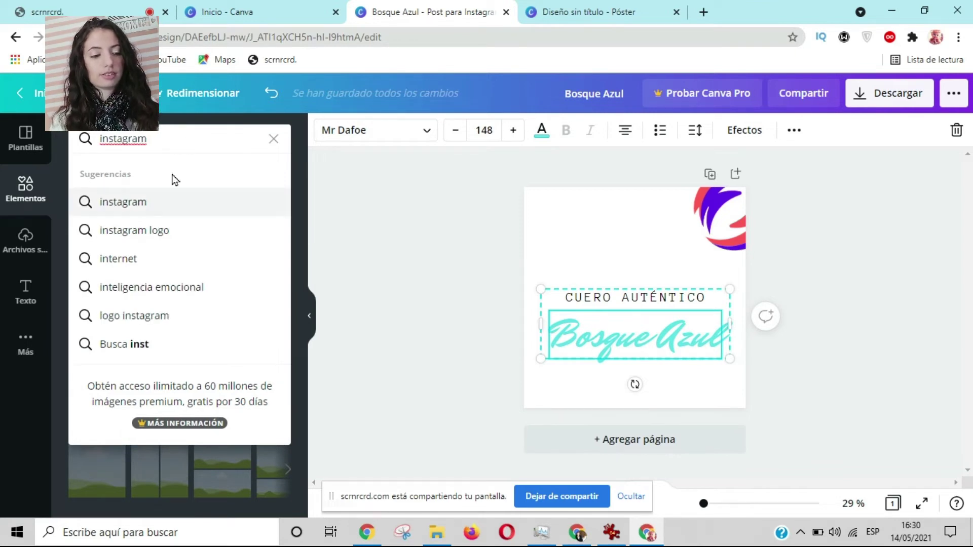
left_click(167, 202)
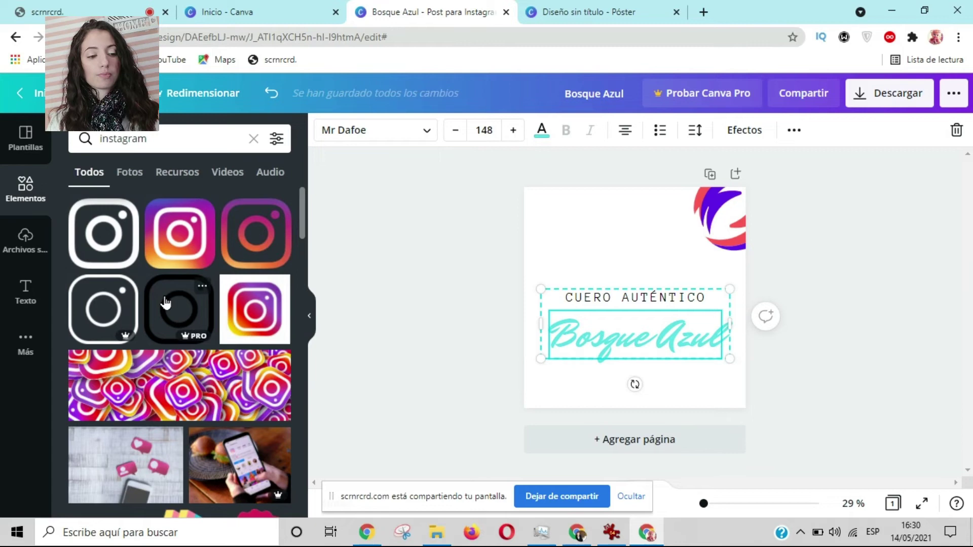
Step: Add the black premium Instagram icon to the page above the text and open the download options
left_click(151, 320)
left_click_drag(616, 273, 629, 226)
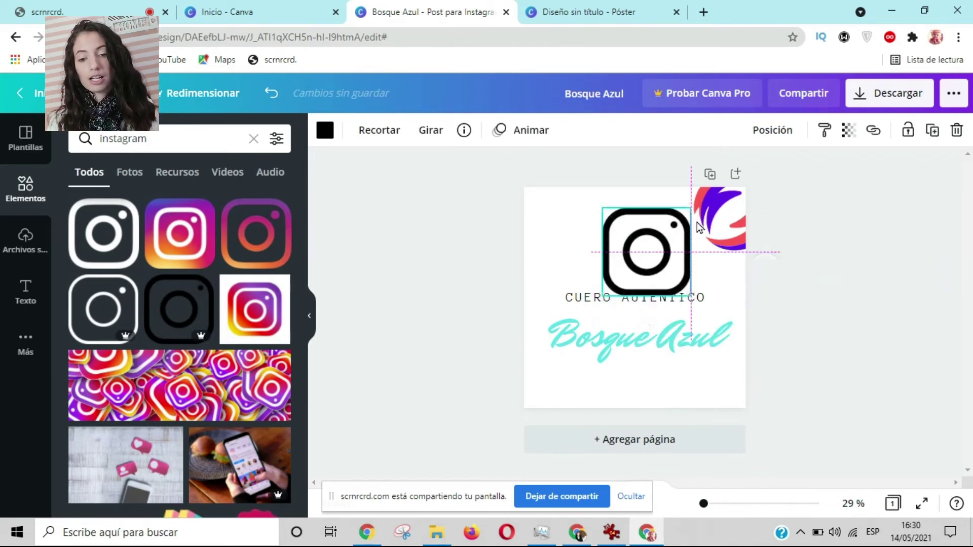
left_click(893, 95)
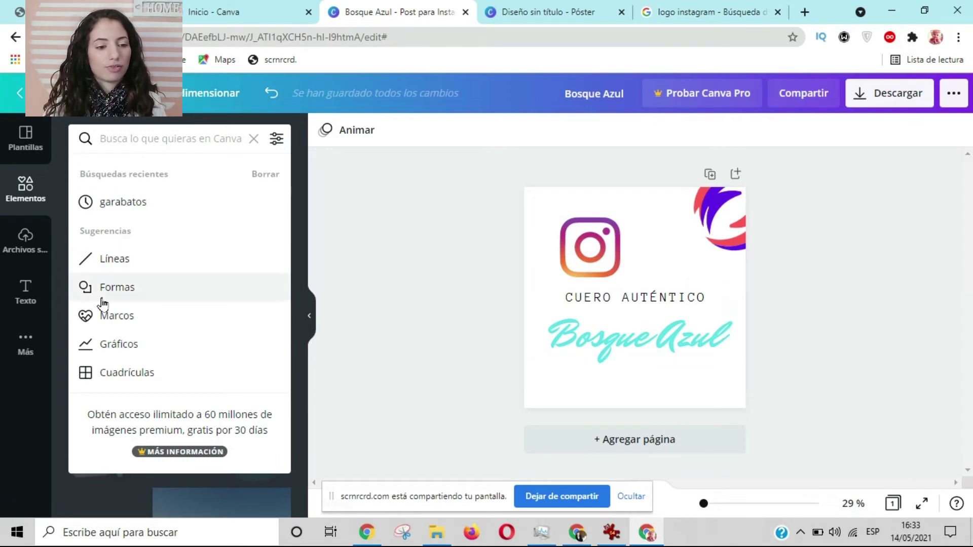
Step: Clear the element search, show all Marcos and add the circular frame to the page
left_click(285, 250)
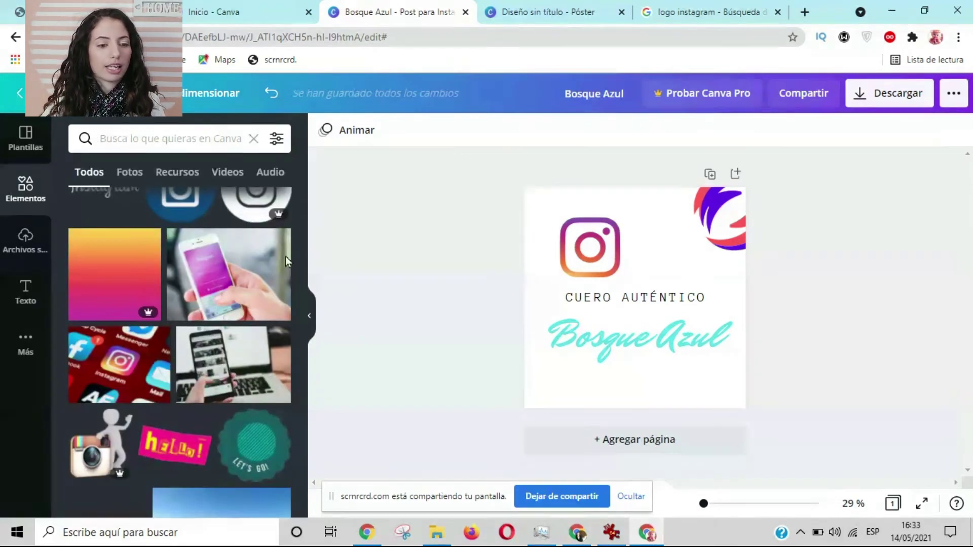
left_click(254, 139)
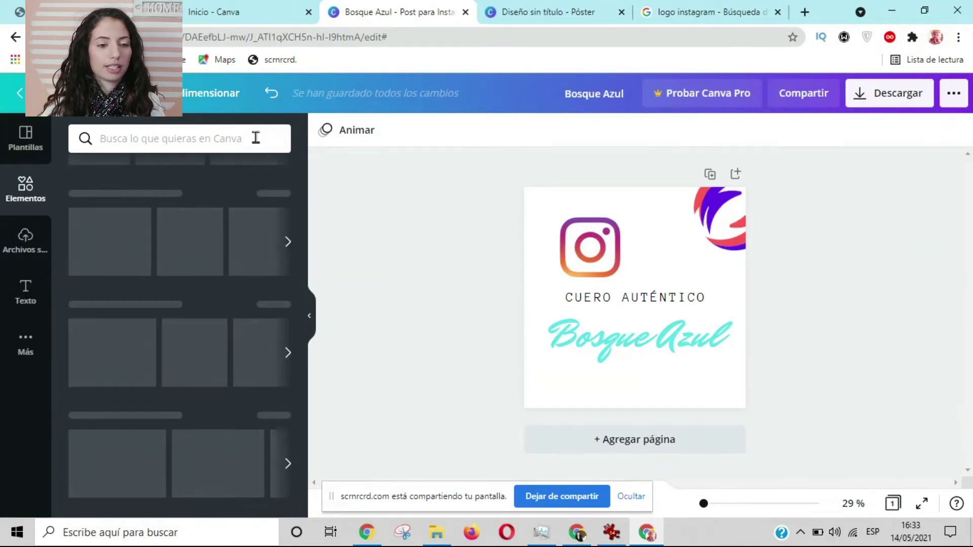
scroll(285, 382, "up", 3)
scroll(285, 382, "down", 3)
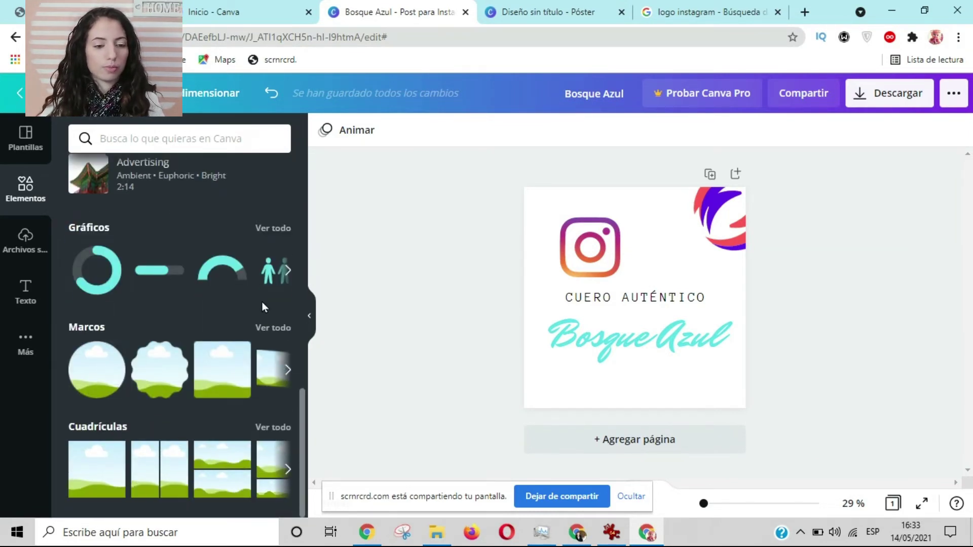
left_click(282, 330)
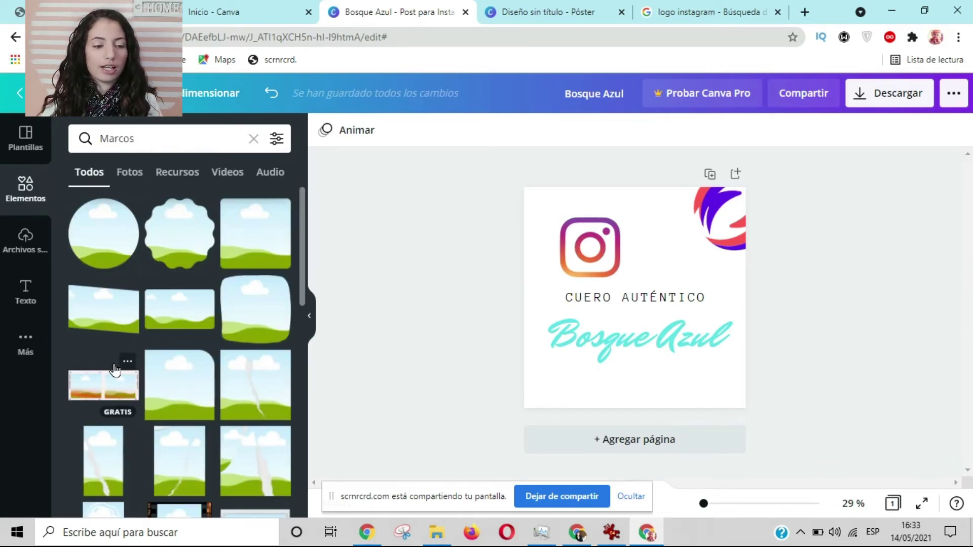
scroll(156, 397, "down", 5)
scroll(157, 397, "up", 5)
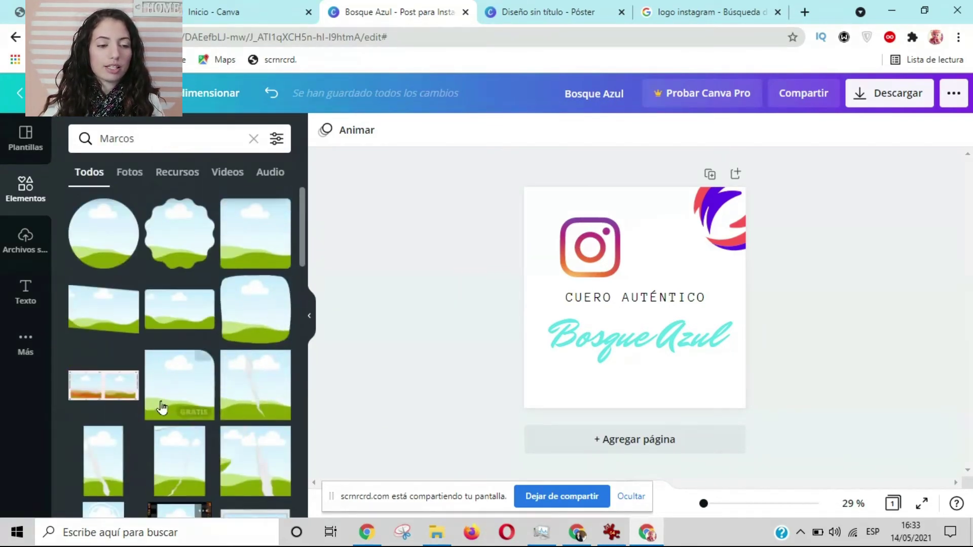
left_click(118, 249)
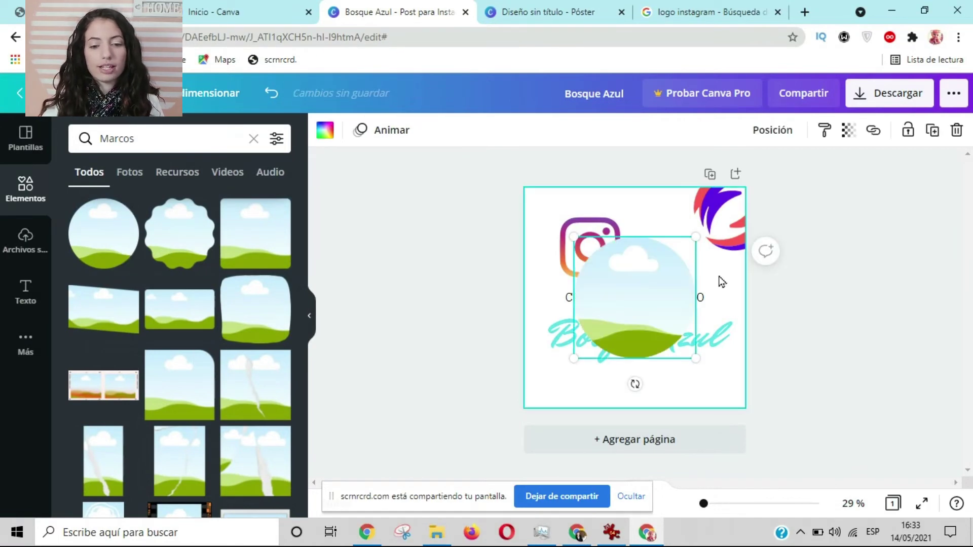
Step: Fill the circular frame with the stock photo of the woman holding pink flowers and shrink the frame
left_click(20, 334)
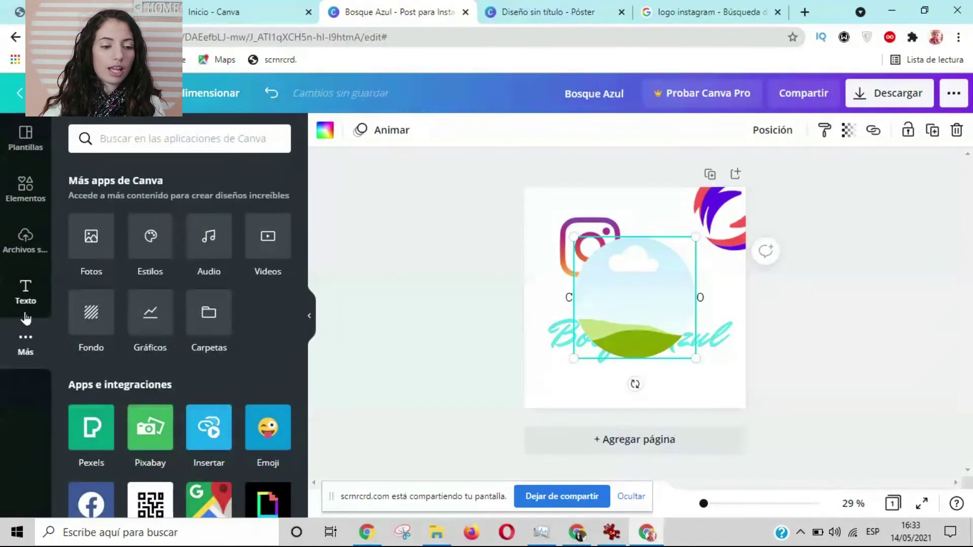
left_click(24, 236)
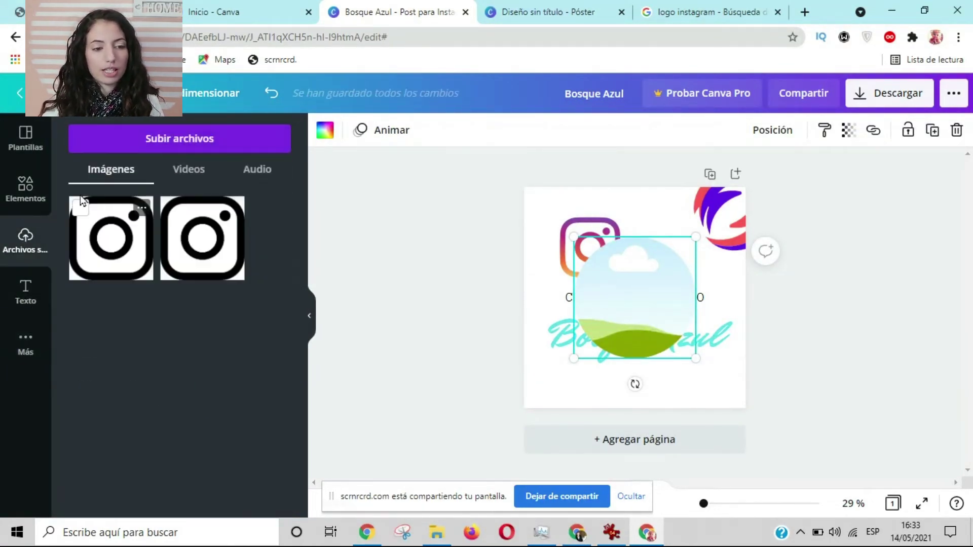
left_click(23, 190)
scroll(130, 347, "down", 5)
left_click(26, 190)
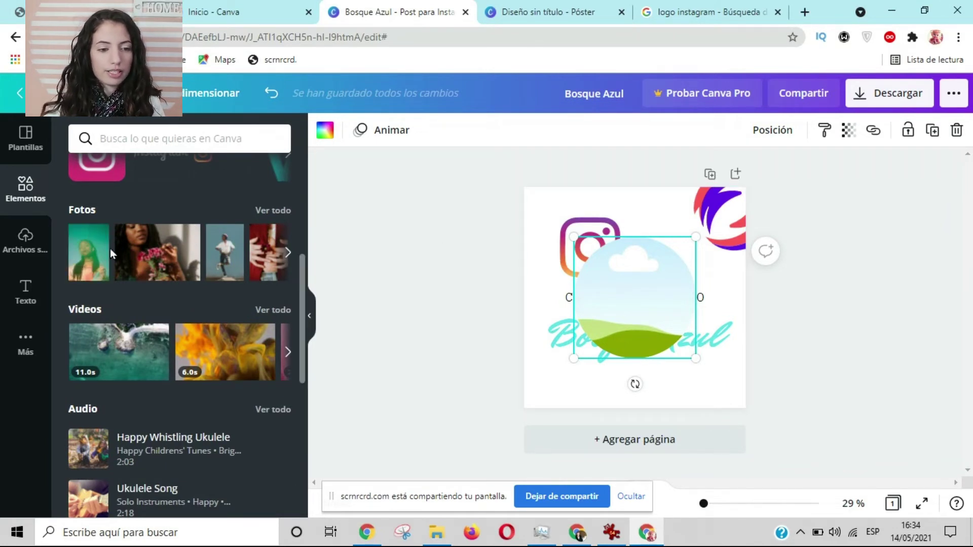
left_click(123, 261)
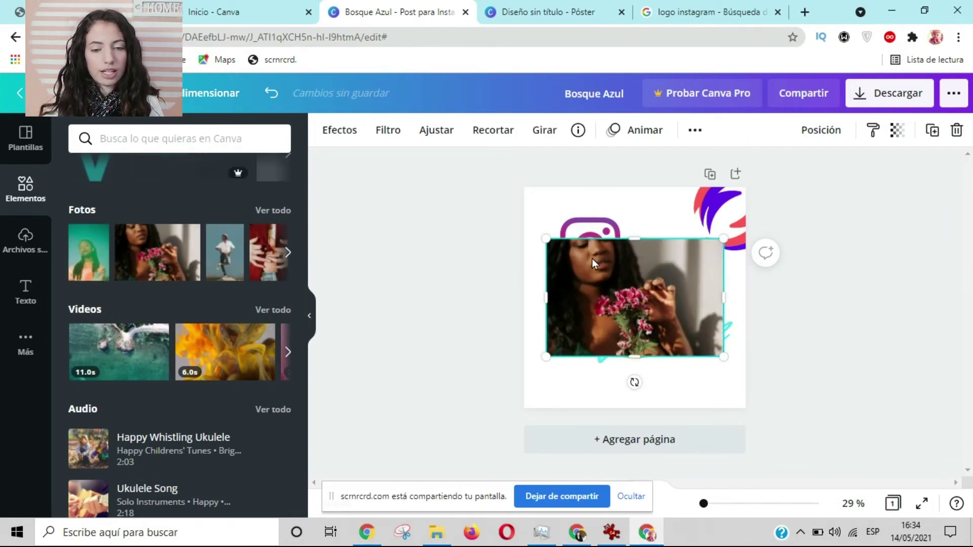
left_click_drag(631, 288, 688, 256)
left_click_drag(734, 206, 706, 234)
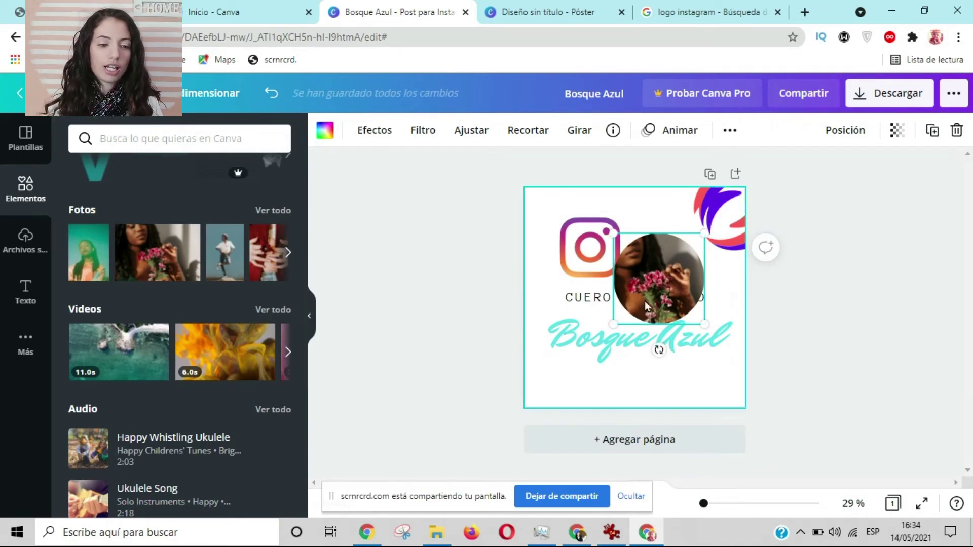
Step: Upload the image 2 (19).png from the device and add it to the page
scroll(209, 265, "up", 6)
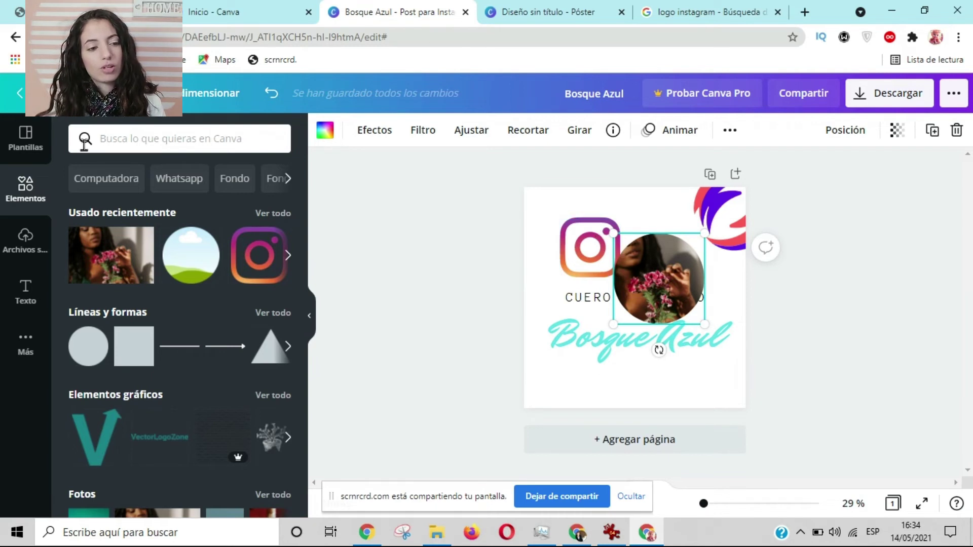
left_click(22, 242)
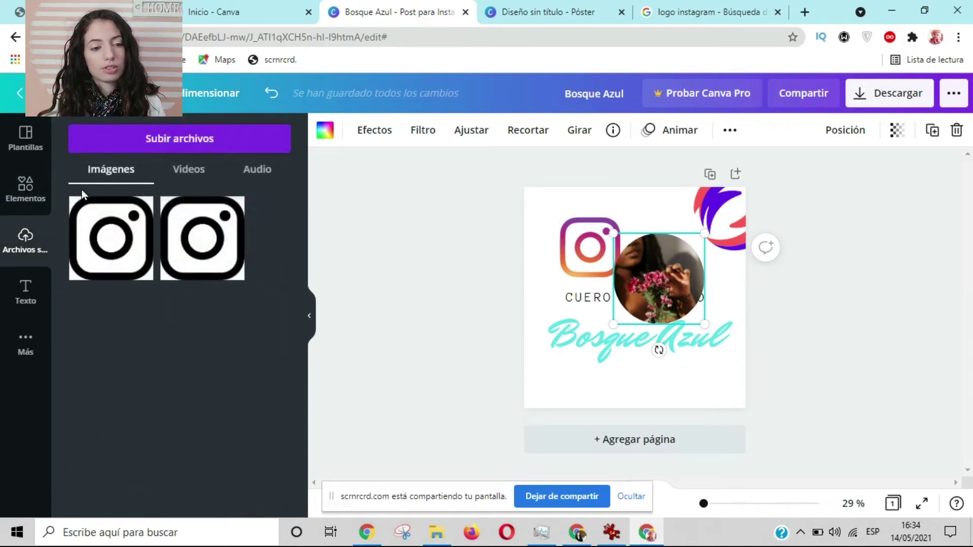
left_click(181, 143)
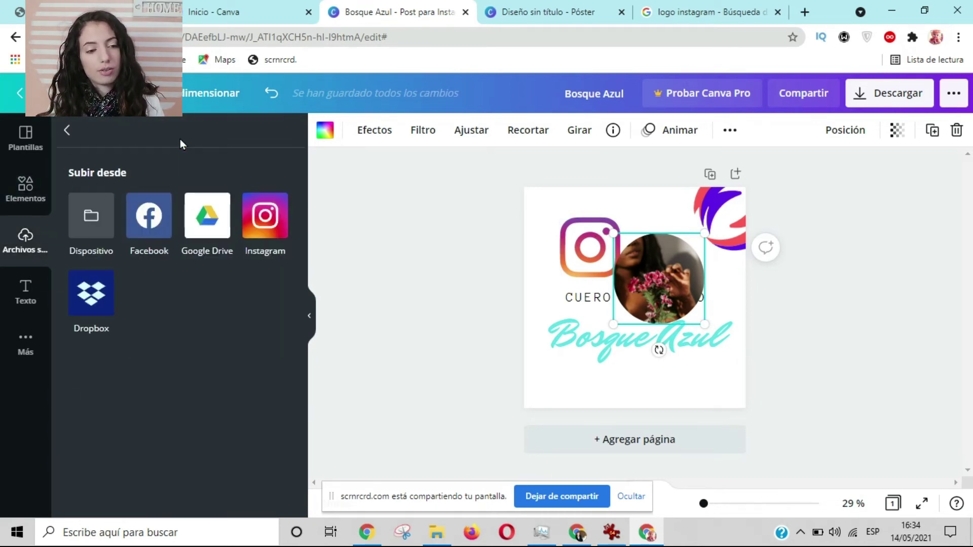
left_click(83, 224)
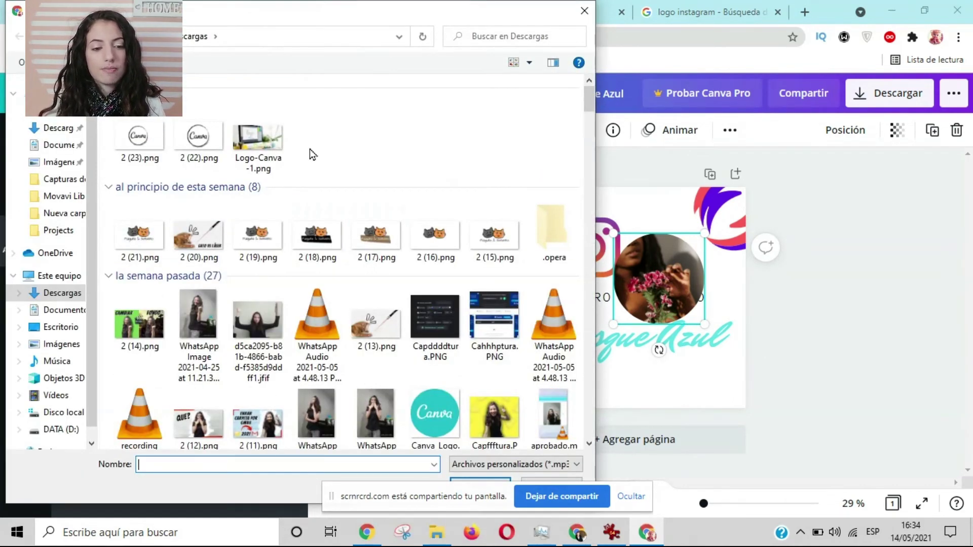
scroll(329, 242, "down", 3)
scroll(328, 242, "up", 3)
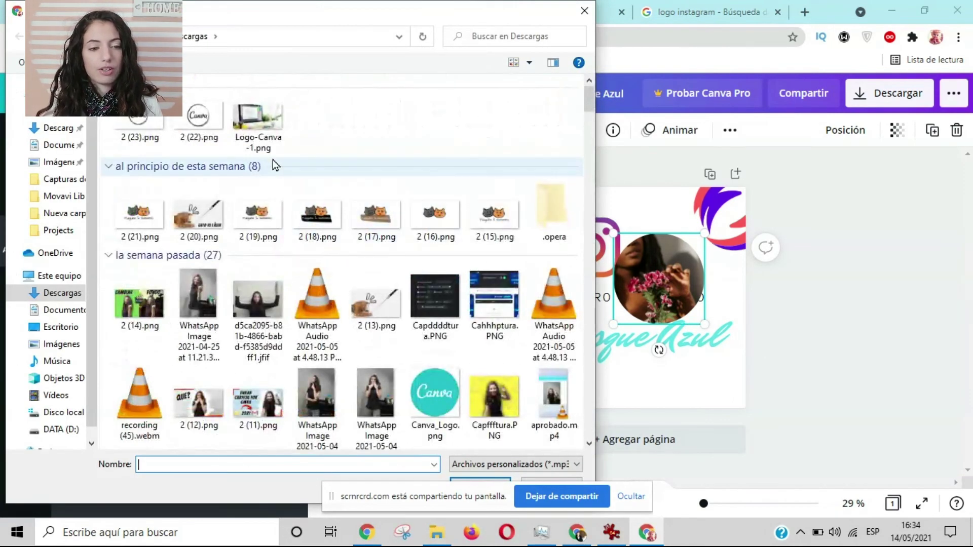
left_click(260, 221)
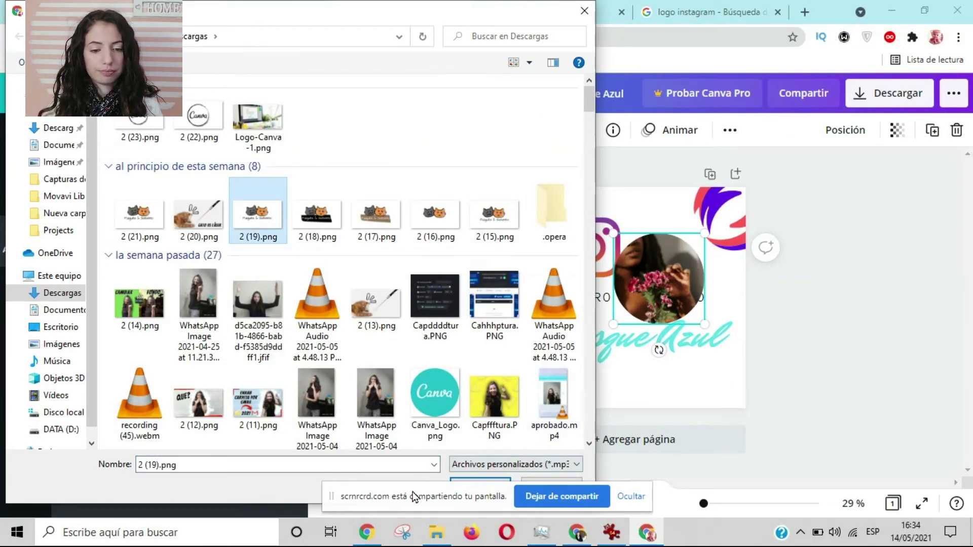
left_click(481, 486)
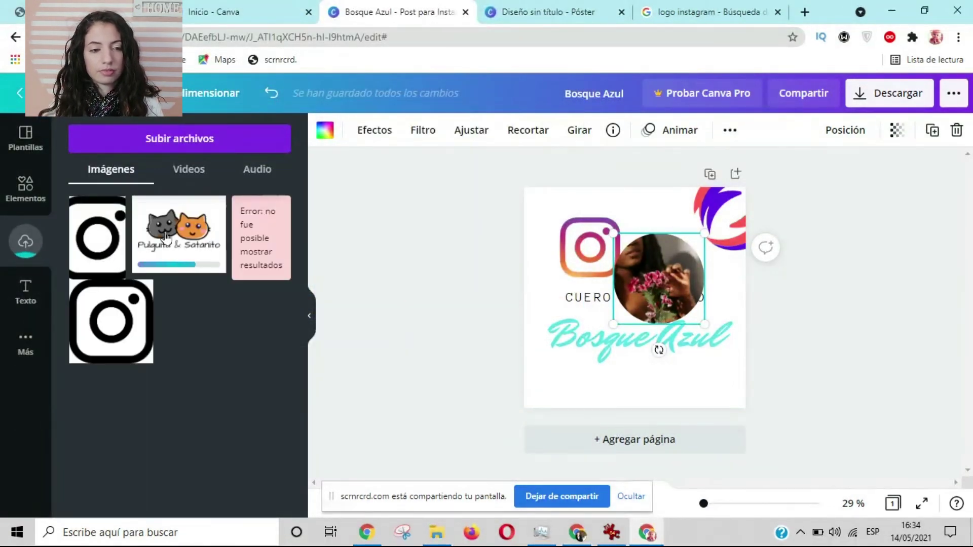
left_click(168, 237)
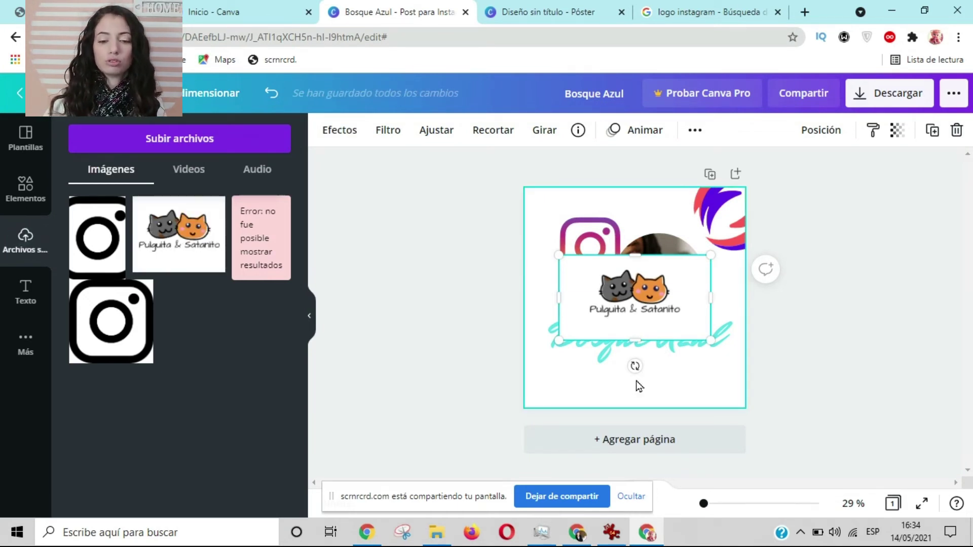
Step: Set the cat logo image as the page background and separate it from the background again
right_click(620, 299)
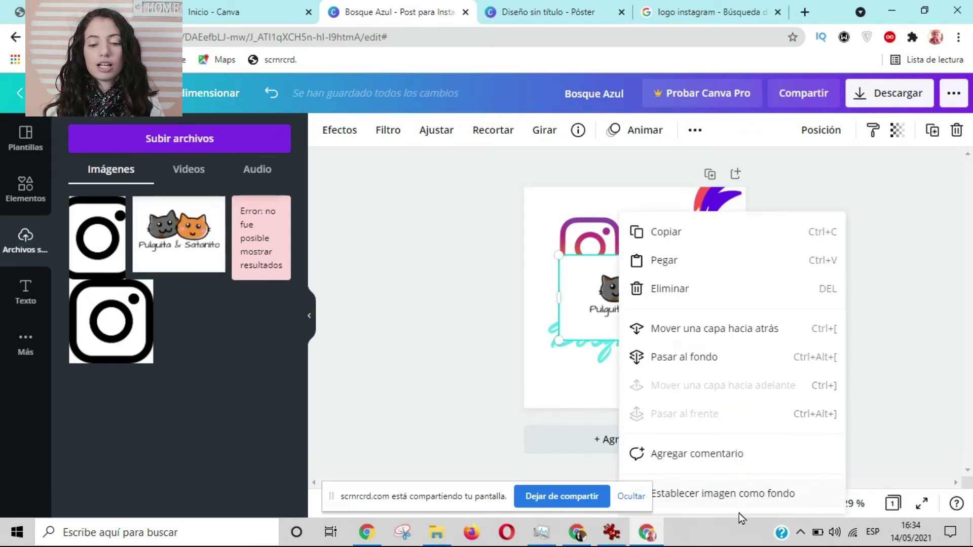
left_click(740, 496)
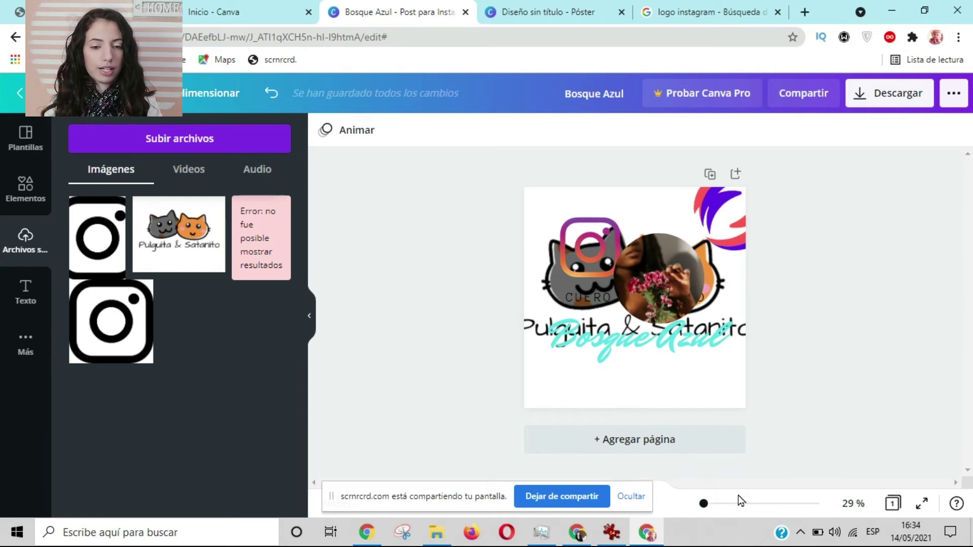
right_click(653, 385)
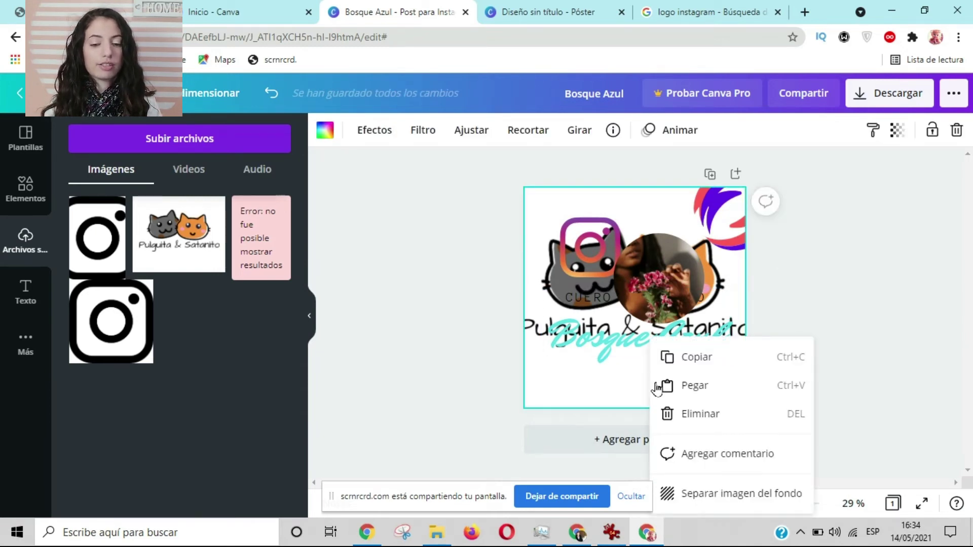
left_click(713, 495)
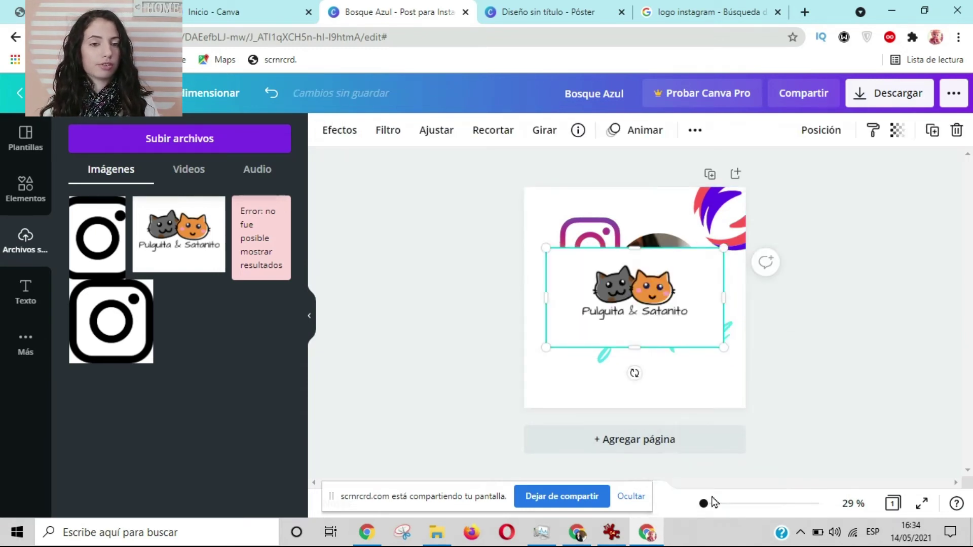
Step: Move the cat logo image lower on the page and crop its left and right sides close to the logo
left_click_drag(650, 312, 650, 353)
left_click_drag(726, 342, 691, 342)
left_click_drag(553, 335, 573, 342)
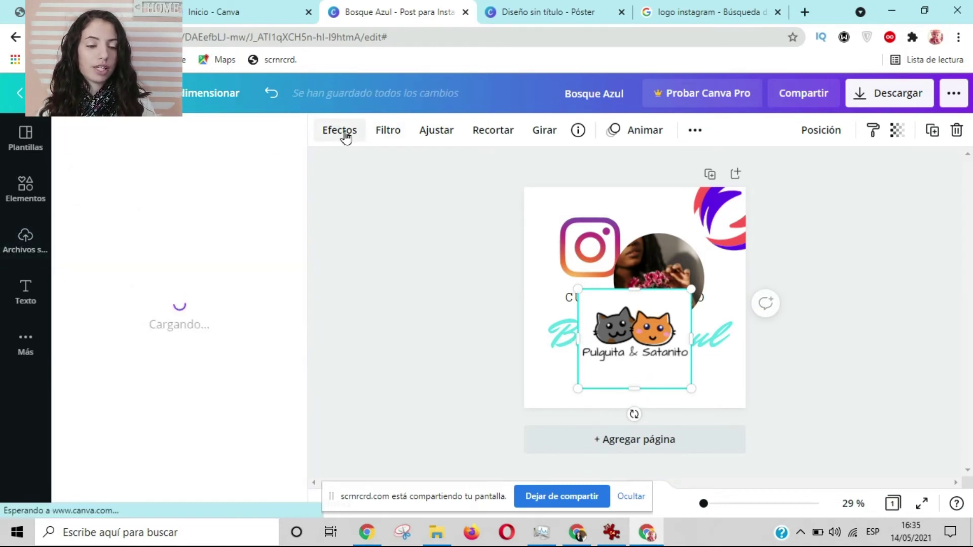
Step: Look through the effects for the cat logo image and apply the Selfie filter to it with Intensidad 95
scroll(251, 274, "down", 5)
scroll(250, 282, "up", 5)
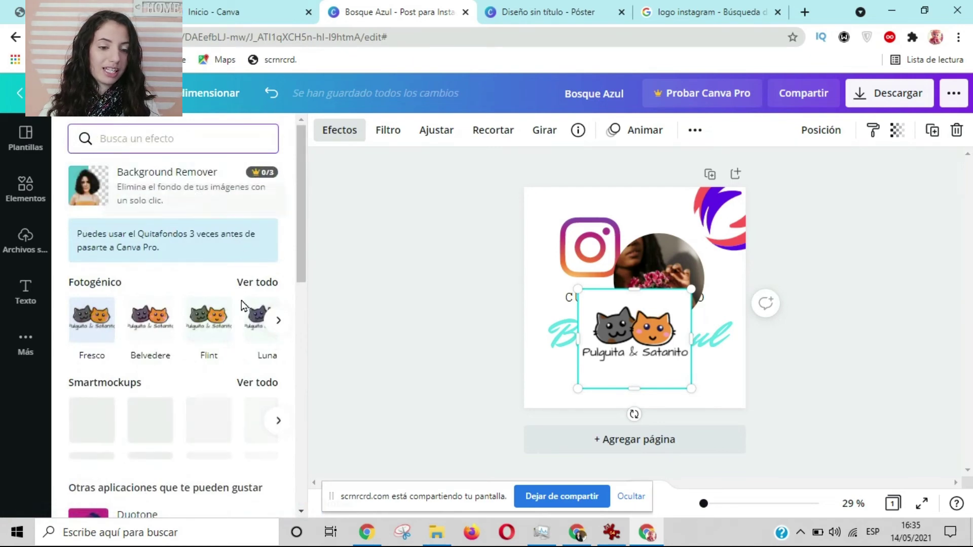
scroll(245, 326, "down", 10)
scroll(245, 339, "up", 10)
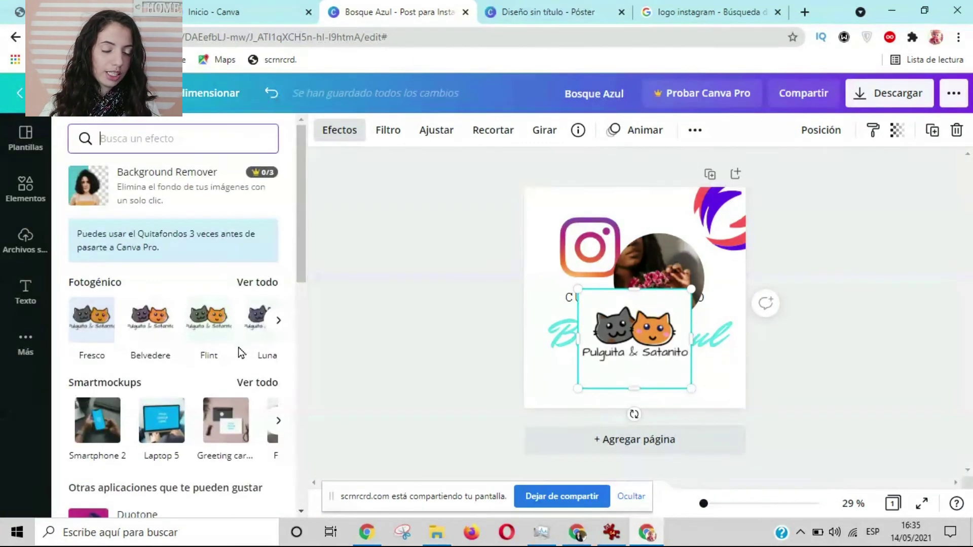
left_click(393, 133)
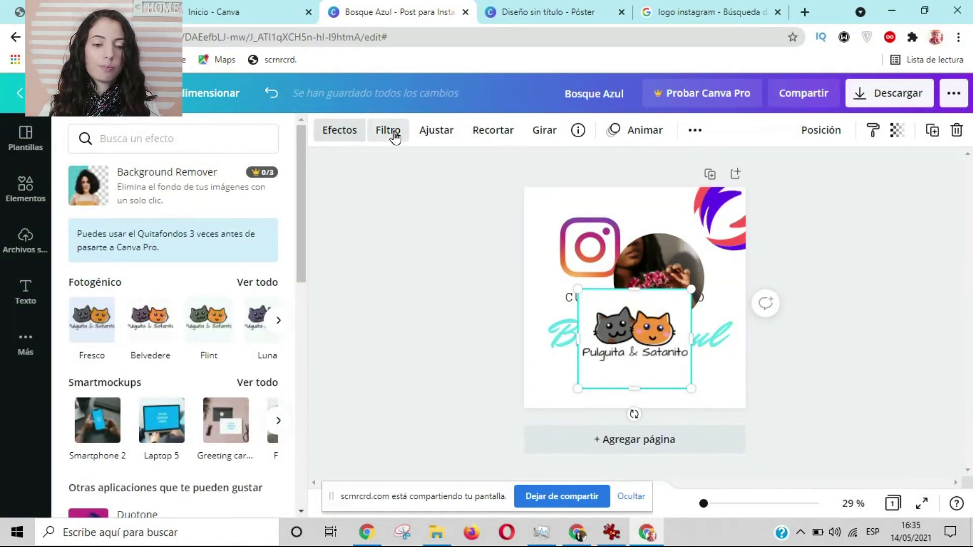
left_click(154, 185)
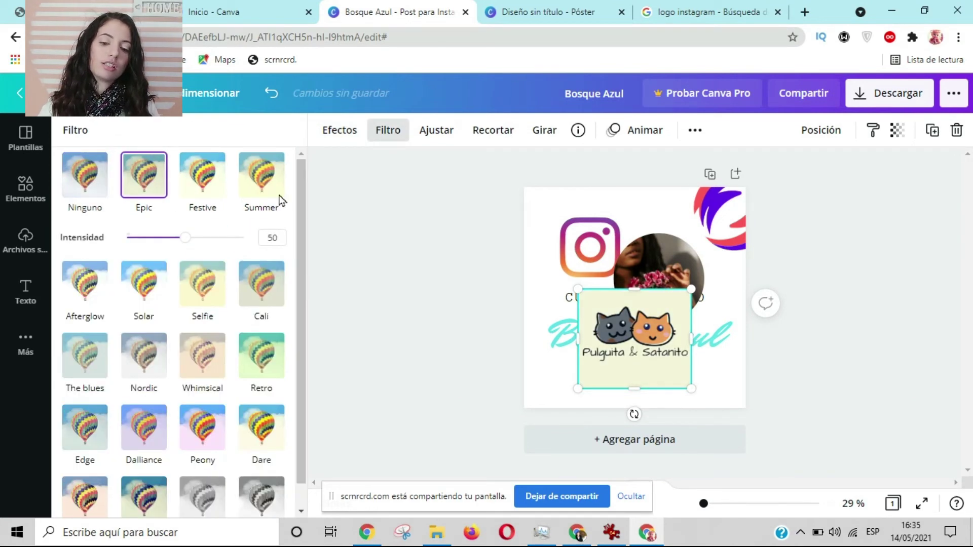
left_click(199, 296)
left_click_drag(185, 311, 240, 334)
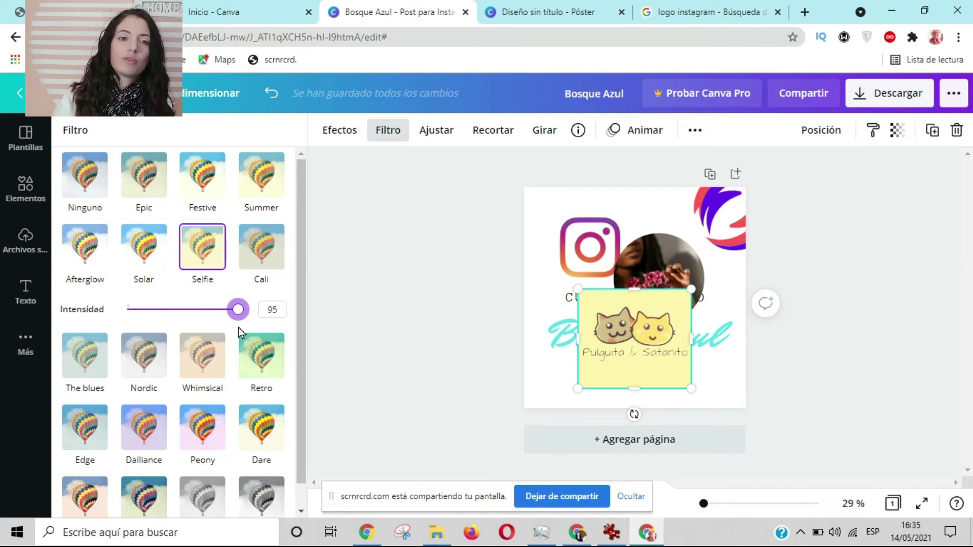
left_click(694, 219)
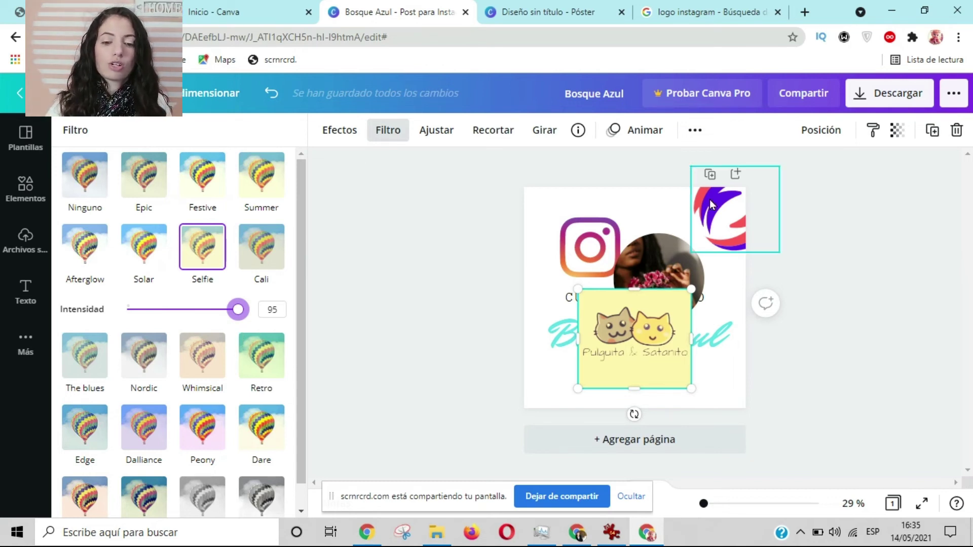
Step: Move the purple and red swirl graphic slightly to the left and down, keeping it in the page's upper-right corner
left_click_drag(694, 219, 698, 226)
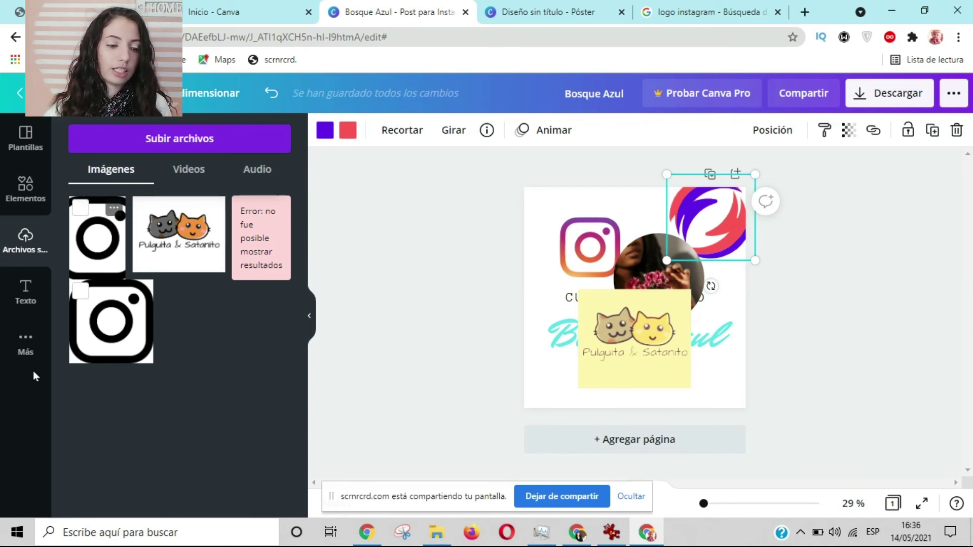
Step: Browse the background library and apply the pink and blue textured photo as the page background
left_click(25, 343)
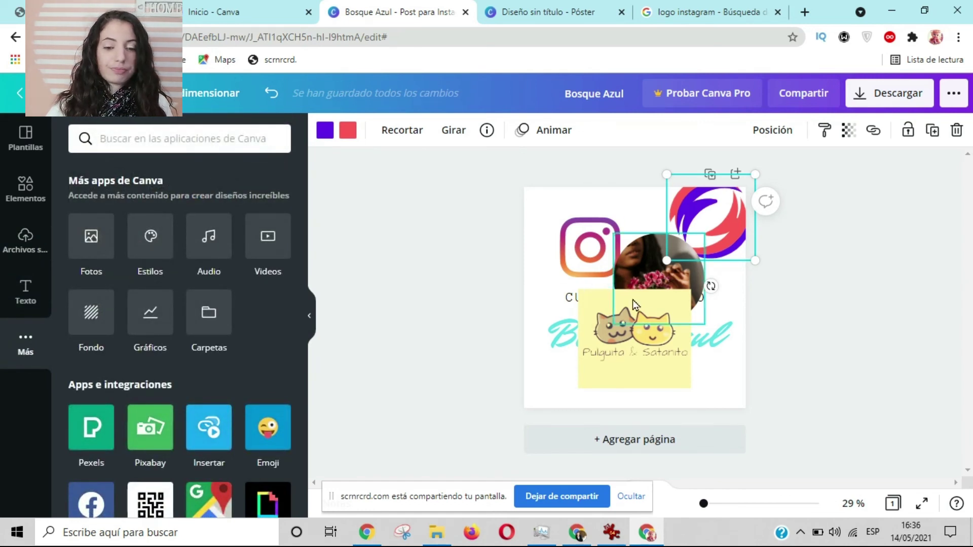
left_click(659, 334)
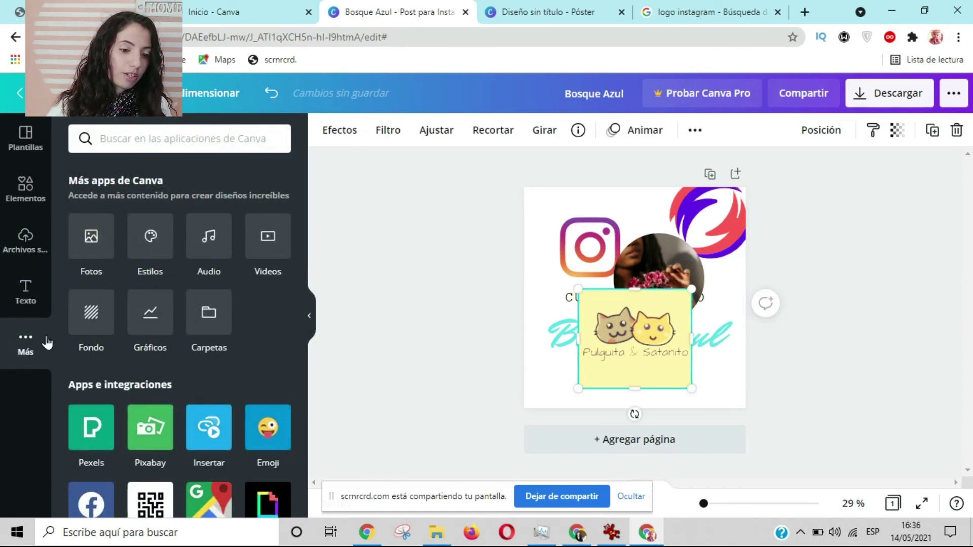
left_click(91, 311)
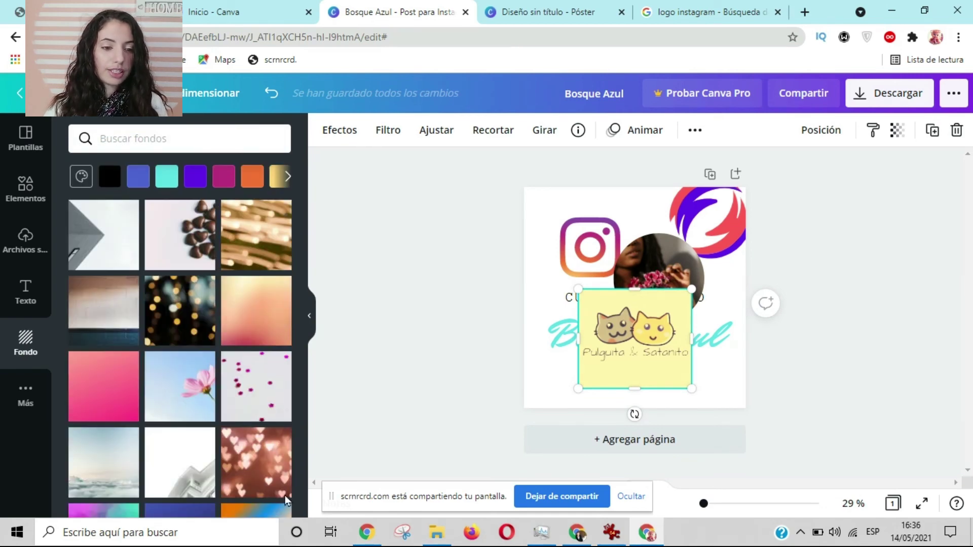
scroll(238, 406, "down", 5)
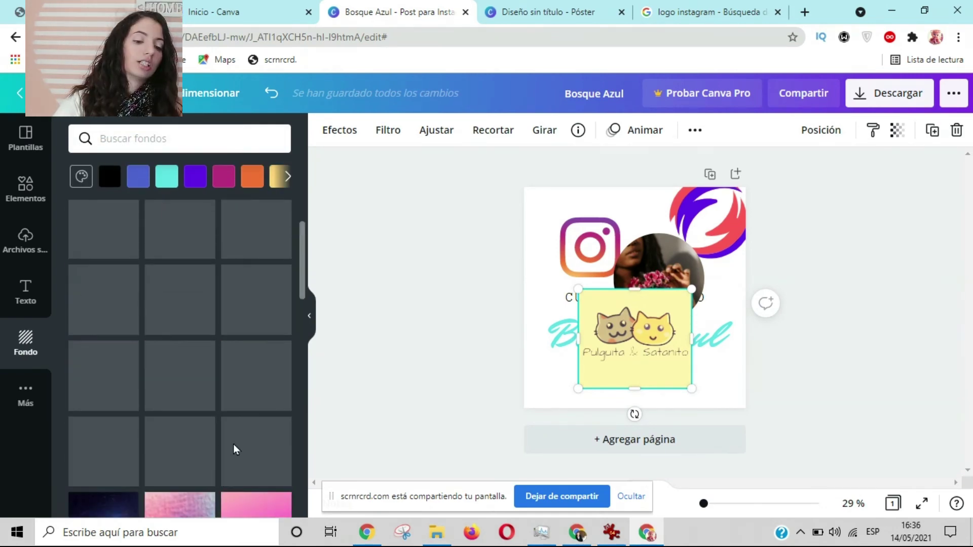
scroll(233, 444, "up", 3)
left_click(166, 247)
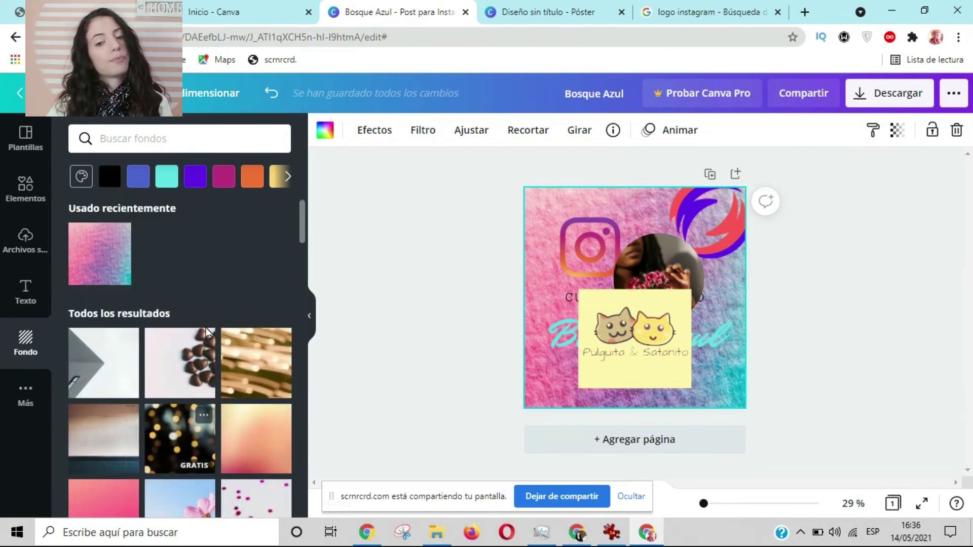
Step: Switch to Google Images and replace the logo search with the suggested search "fondo textura negro"
left_click(664, 11)
left_click_drag(299, 110, 2, 161)
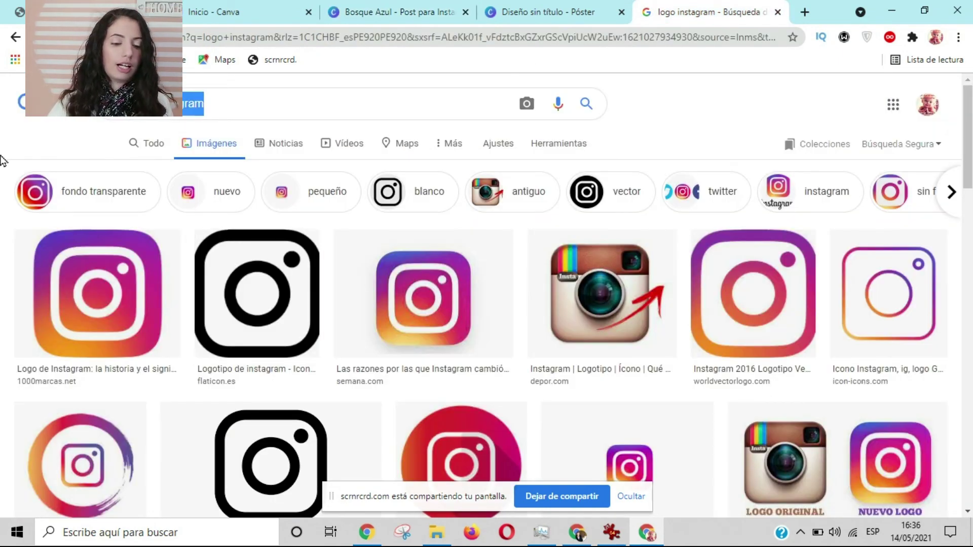
type("fondo t")
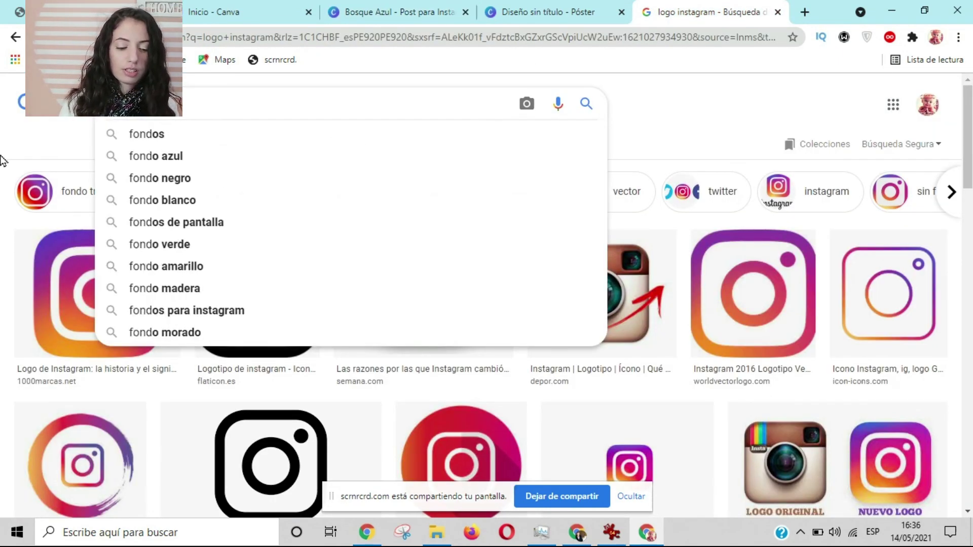
type("ext")
key("Down")
key("Down")
key("Down")
key("Return")
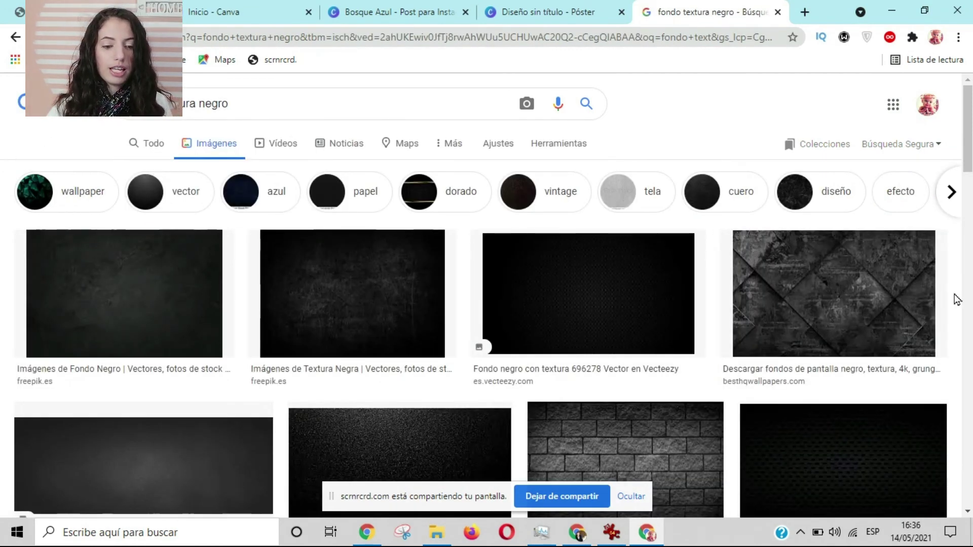
Step: Find the black stone brick wall image among the results and copy it to the clipboard
scroll(781, 308, "down", 5)
scroll(781, 308, "up", 2)
right_click(676, 321)
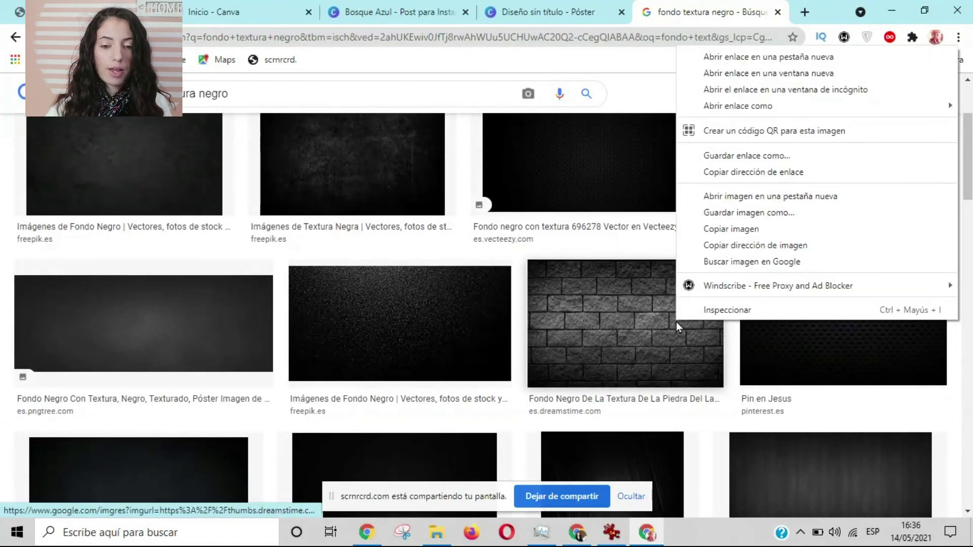
left_click(717, 231)
Step: Return to the Bosque Azul design in Canva and delete the yellow-tinted cat logo image from the page
left_click(557, 19)
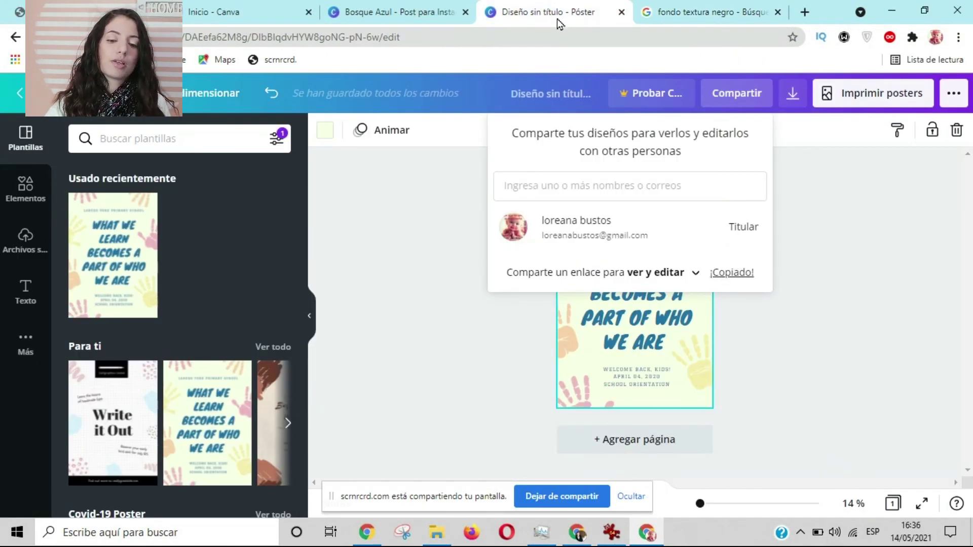
left_click(385, 12)
left_click(658, 368)
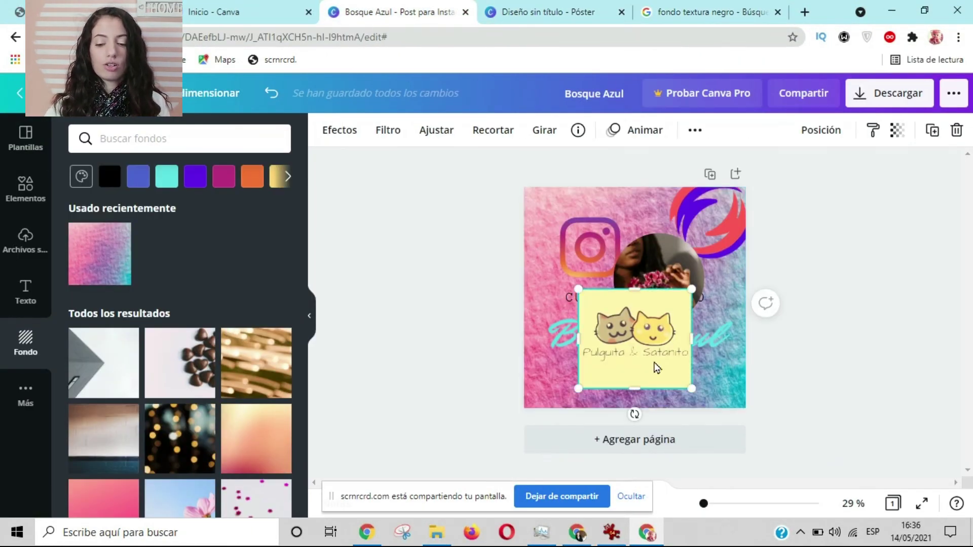
key("Delete")
Step: Paste the copied black brick wall image onto the page and set it as the page background
key("ctrl+v")
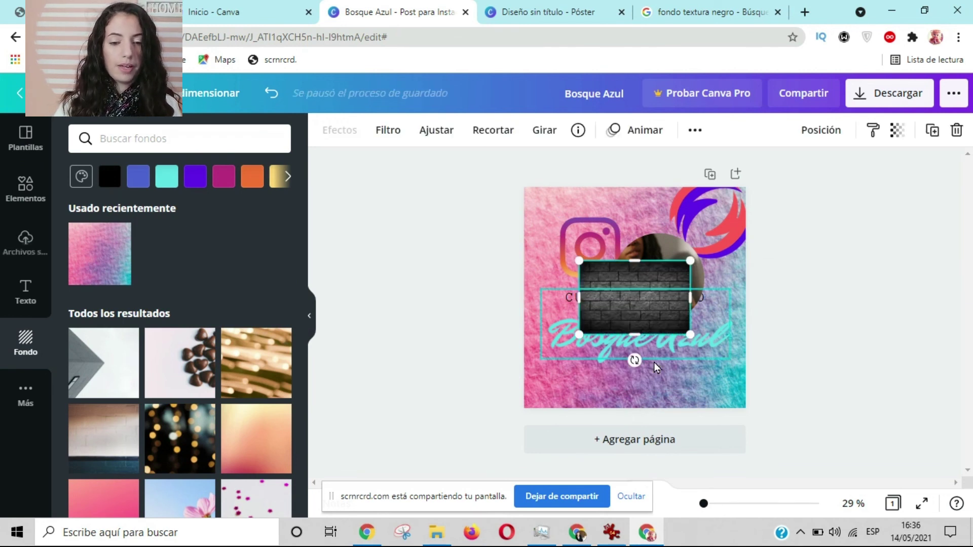
right_click(656, 278)
left_click(681, 494)
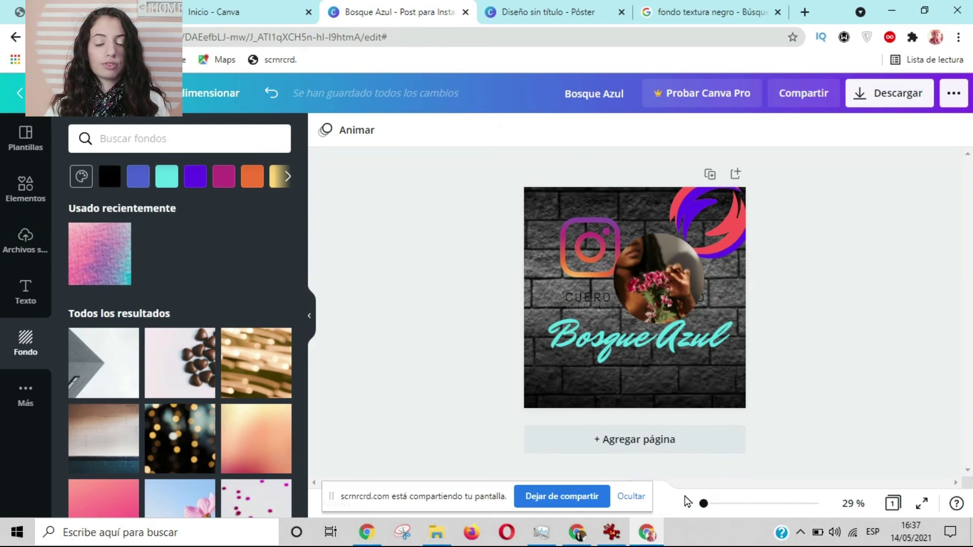